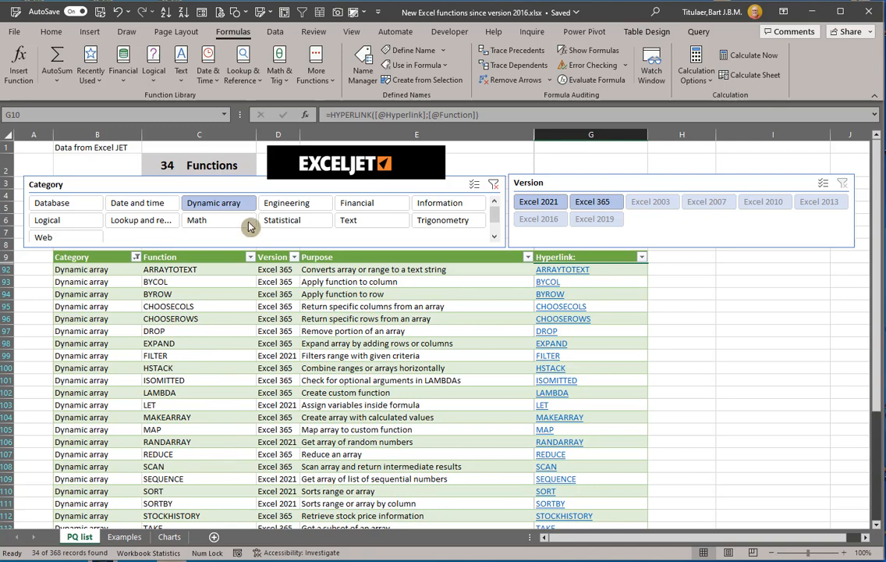
Step: Clear the Category filter and filter the function list by version Excel 2003, then by Excel 365
click(494, 184)
click(554, 204)
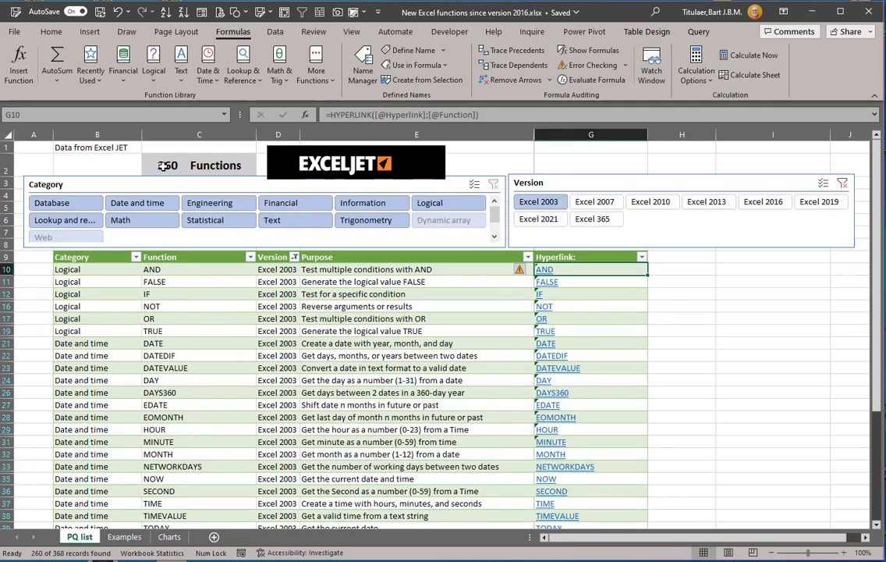
click(593, 222)
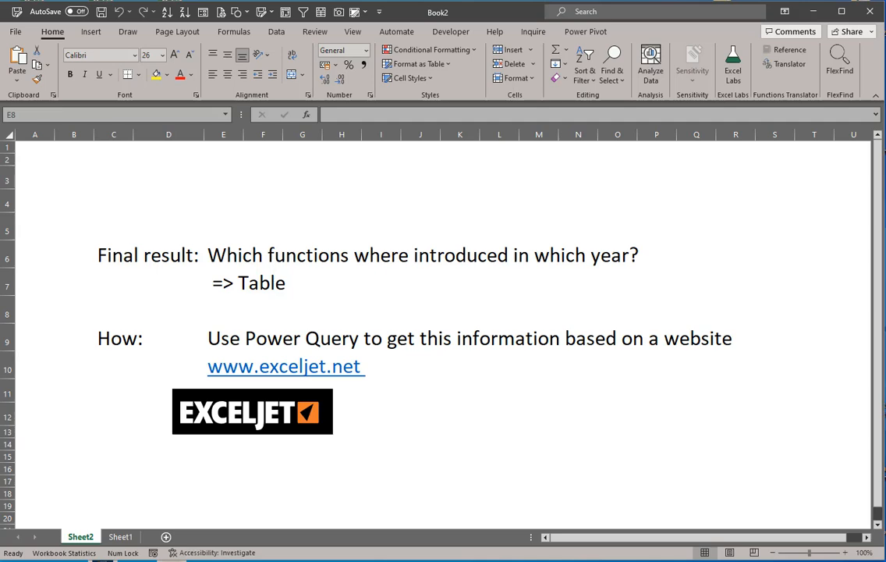
Step: Switch to the browser on exceljet.net and look through its Functions, Formulas and Articles pages
drag(0, 162, 308, 27)
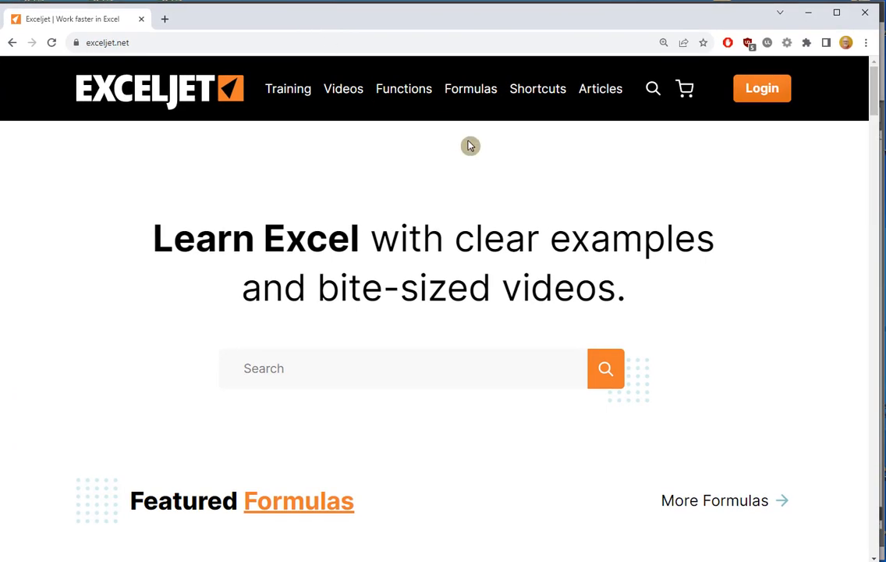
click(394, 99)
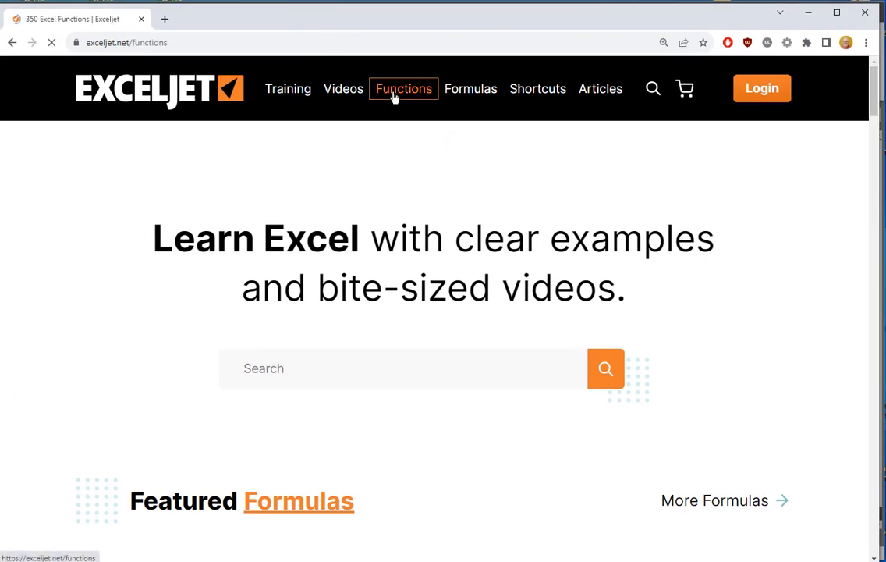
click(472, 94)
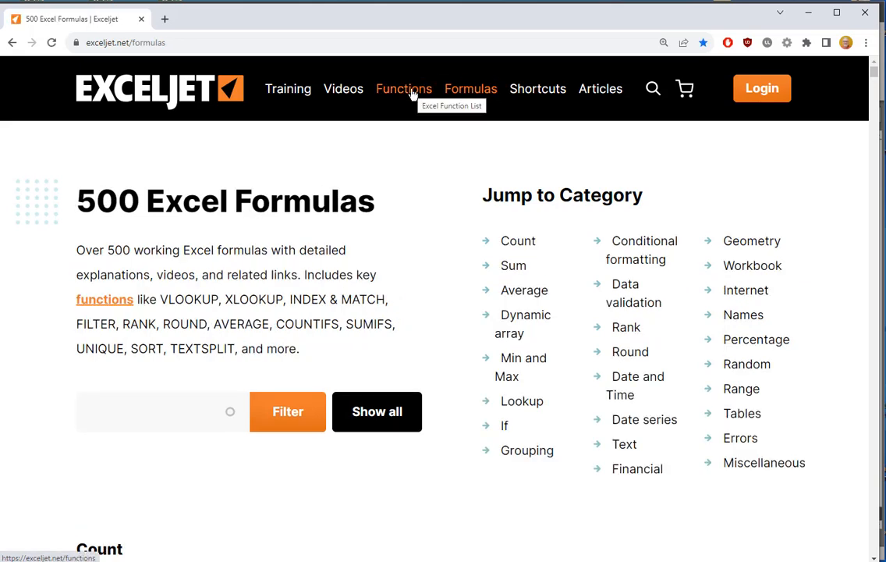
click(600, 90)
scroll(726, 310, down, 15)
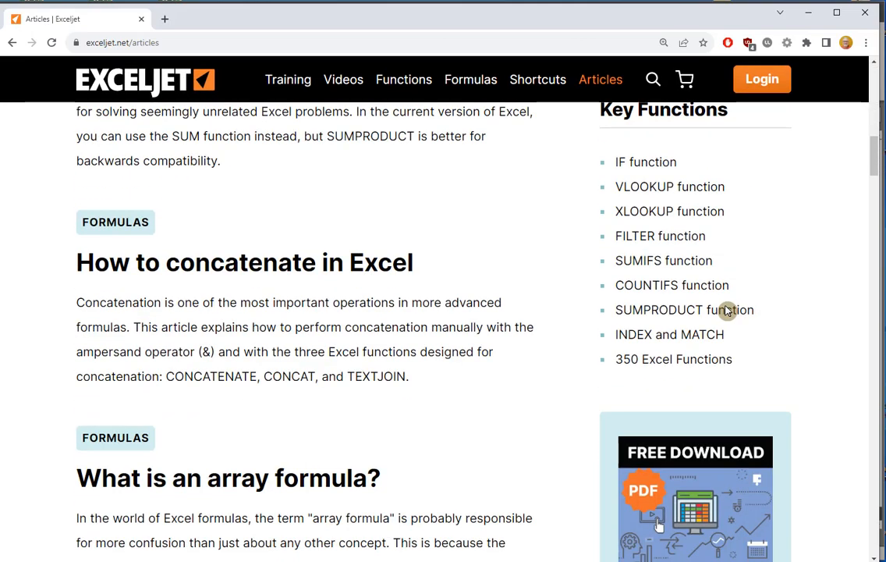
scroll(726, 311, down, 5)
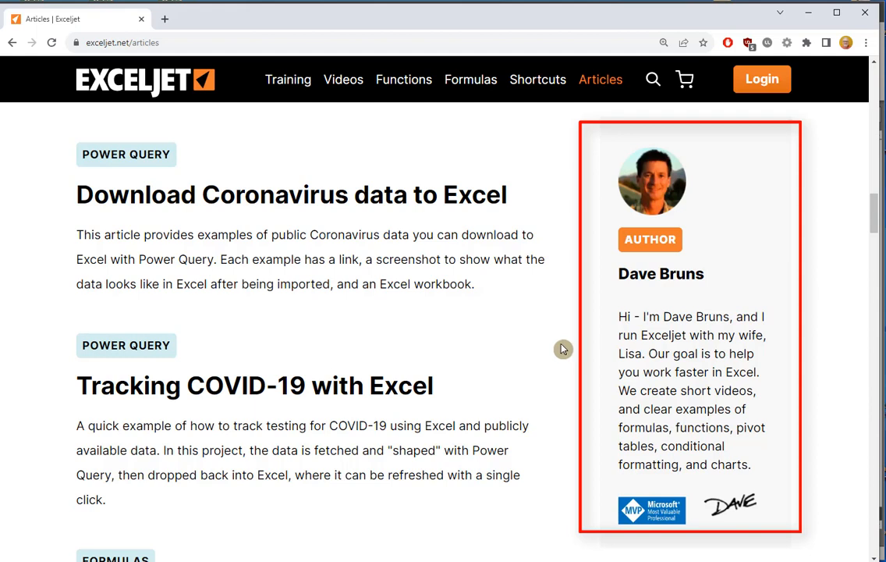
Step: Open Exceljet's Functions page and examine the function table with its versions, purposes and arguments
click(397, 85)
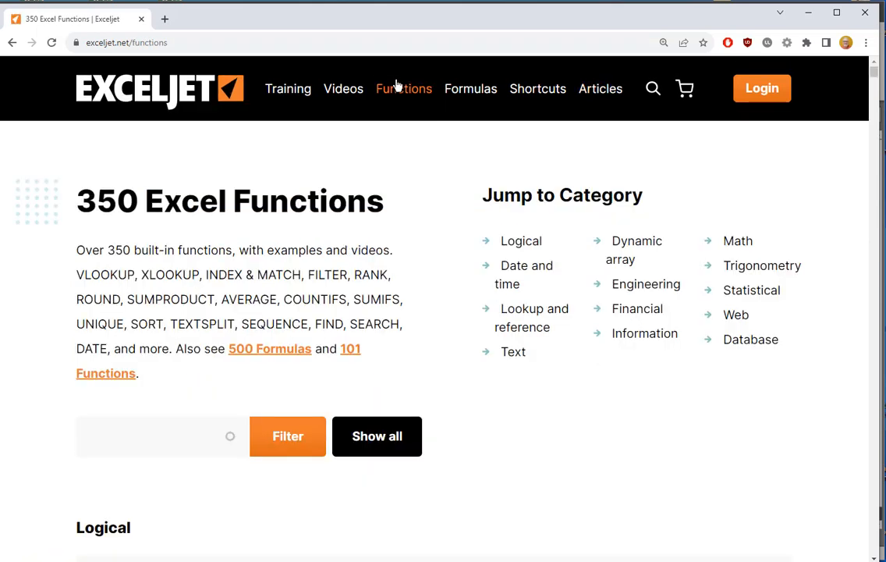
scroll(344, 349, down, 3)
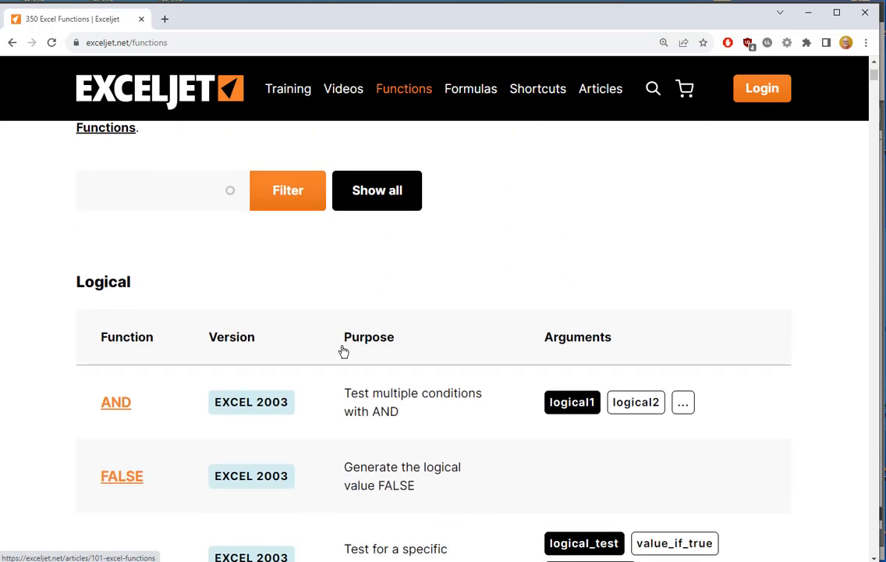
scroll(310, 352, down, 3)
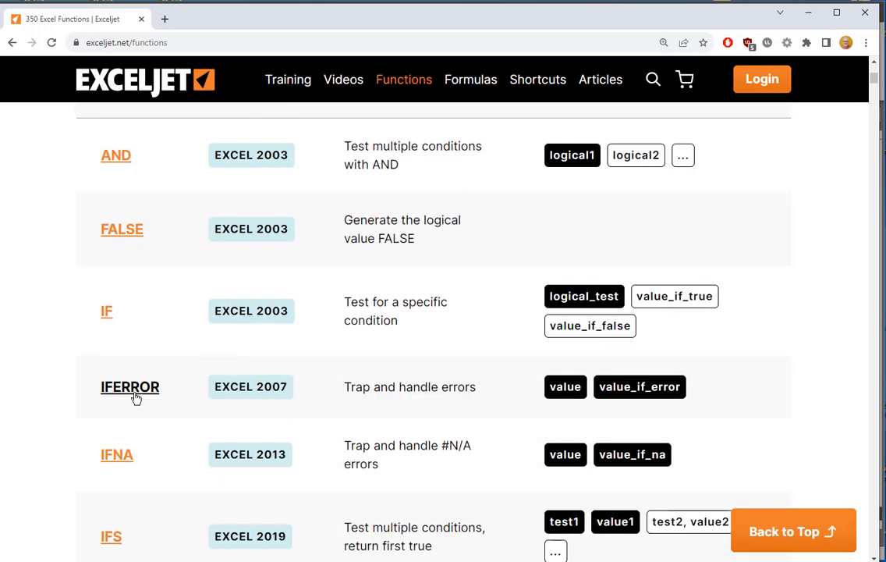
scroll(254, 400, up, 5)
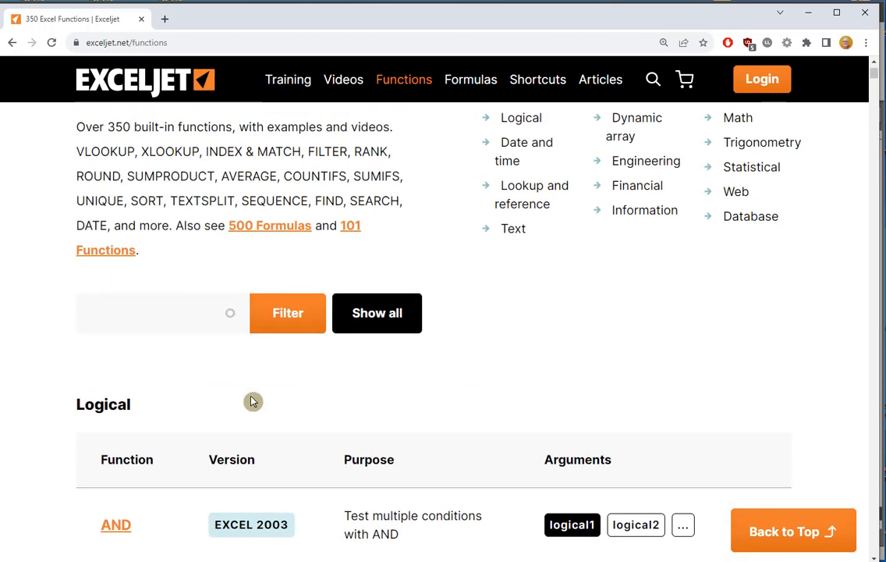
Step: Try to filter the Exceljet function list by "2007" and by "Excel 2007"
click(163, 317)
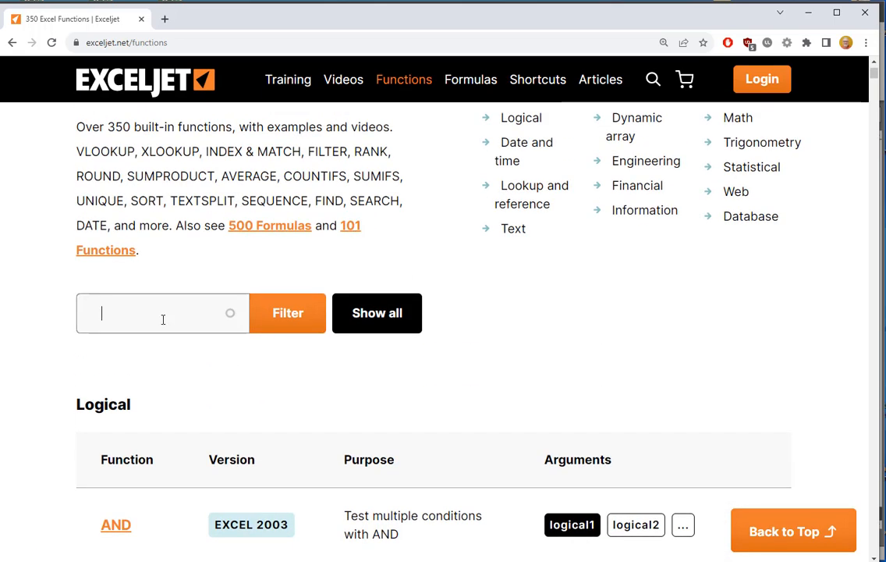
text(2007)
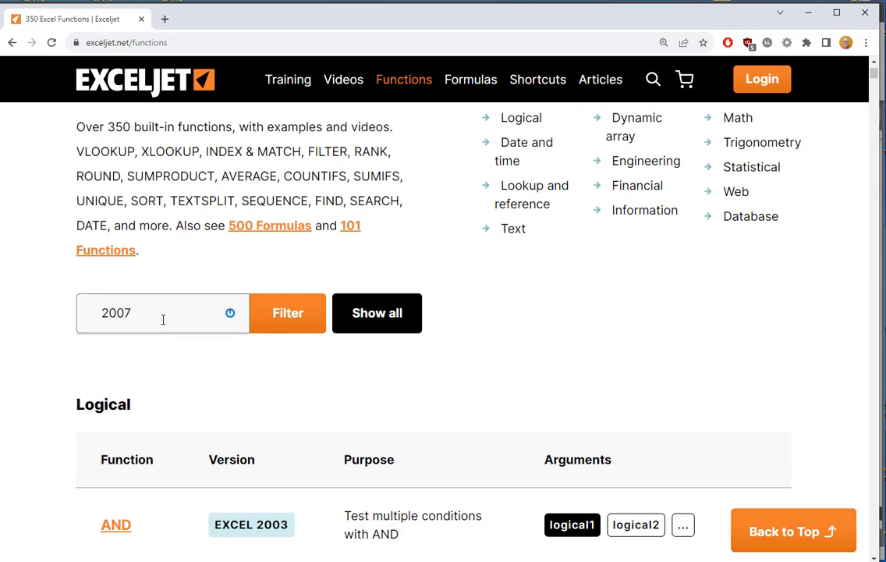
drag(140, 313, 51, 312)
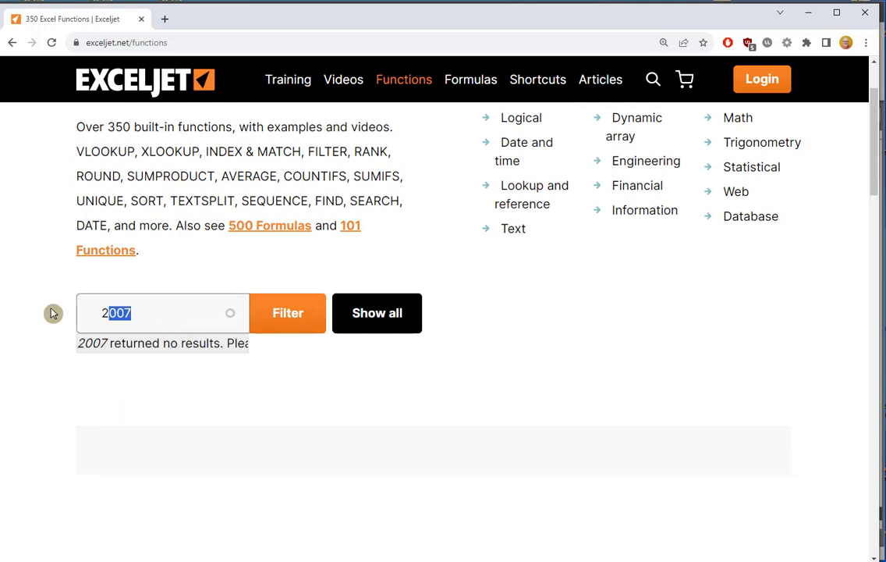
text(Excel)
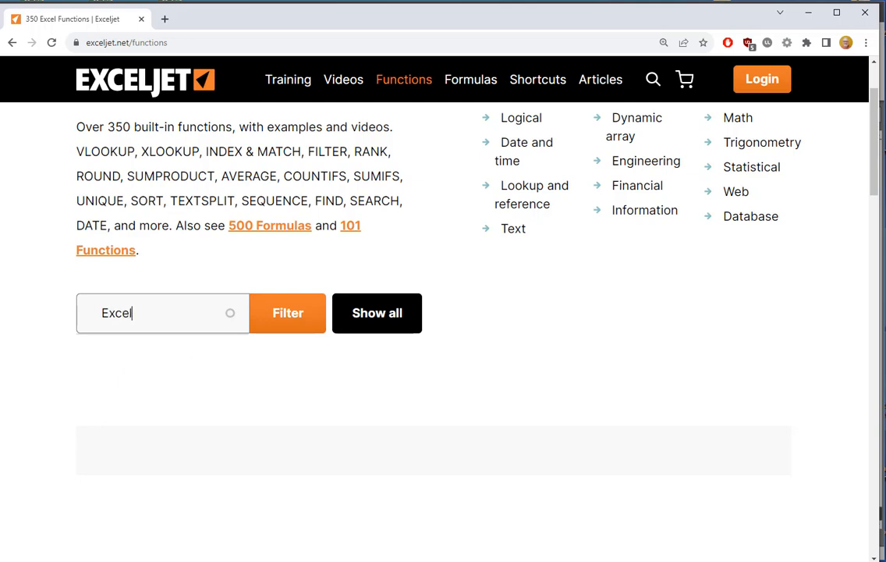
text( 2007)
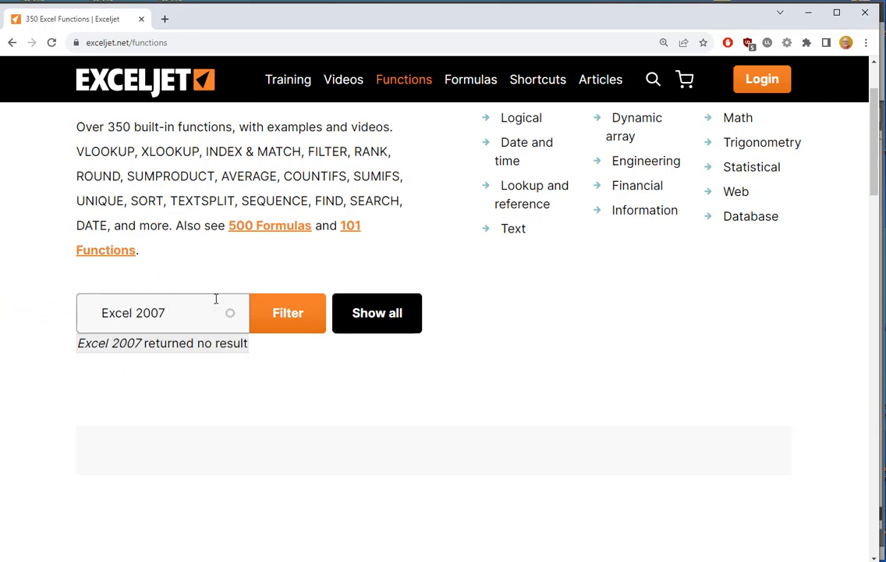
Step: Clear the filter text and show all functions in the list again
drag(192, 307, 15, 330)
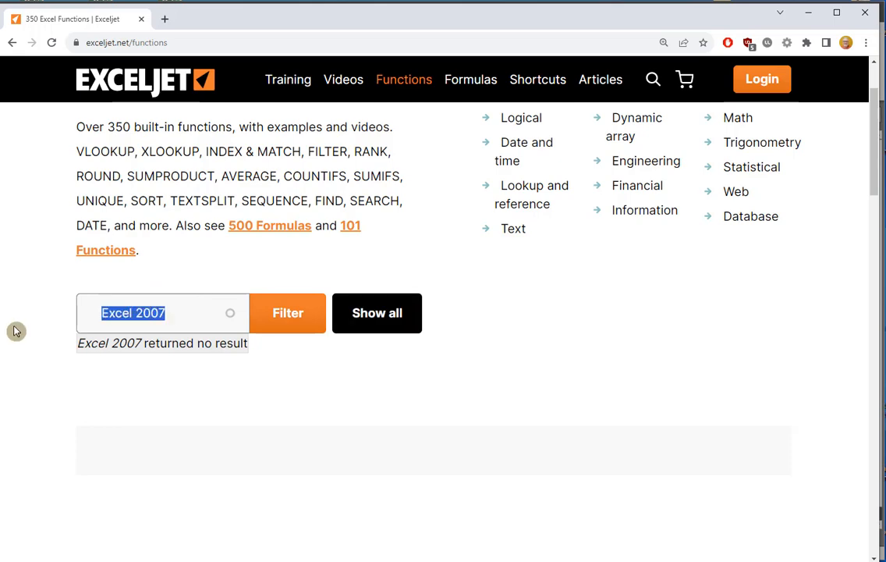
key(BackSpace)
click(378, 312)
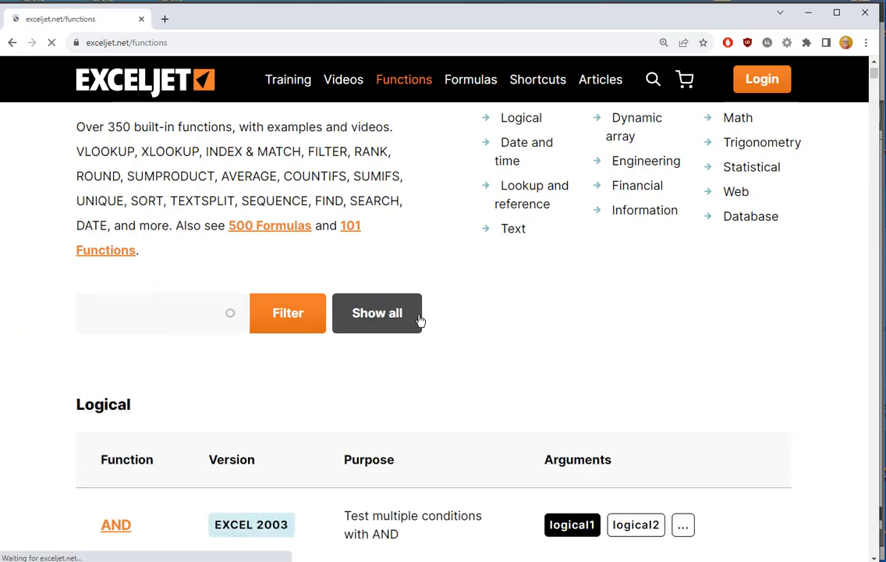
Step: Copy the web address exceljet.net/functions and switch back to the Excel workbook
scroll(479, 303, down, 5)
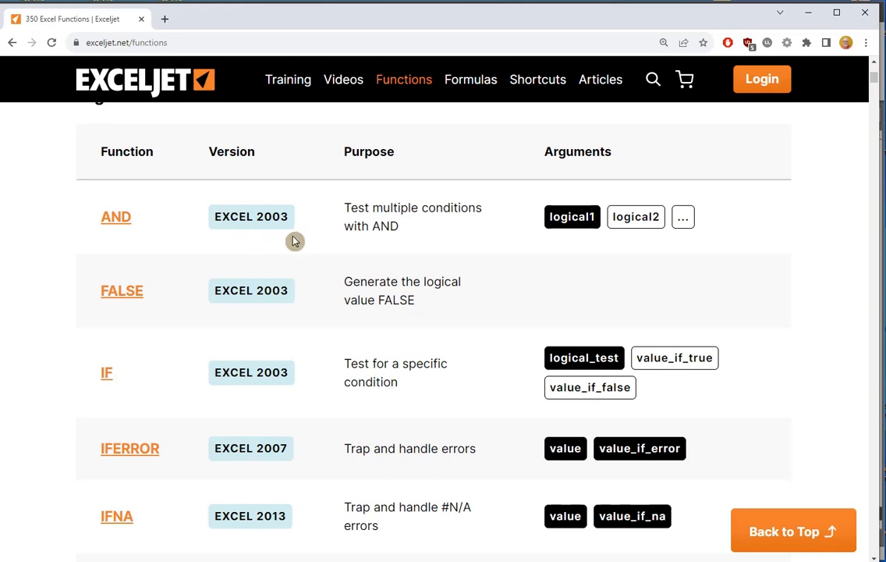
click(198, 40)
key(ctrl+c)
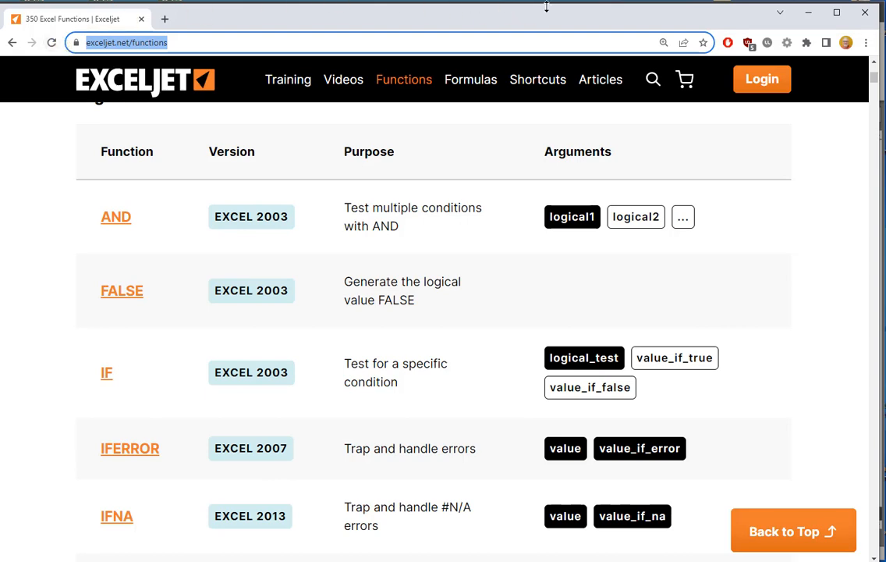
drag(569, 23, 0, 148)
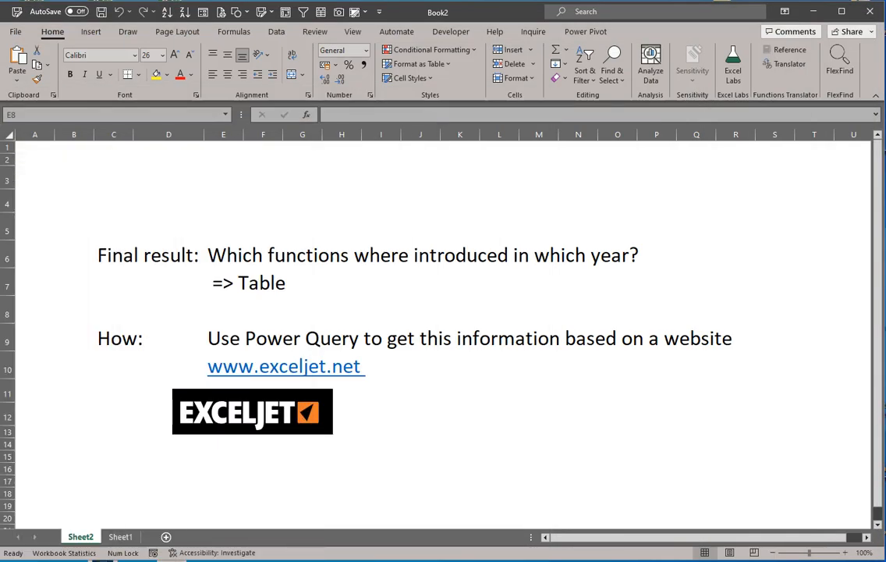
click(273, 35)
click(276, 32)
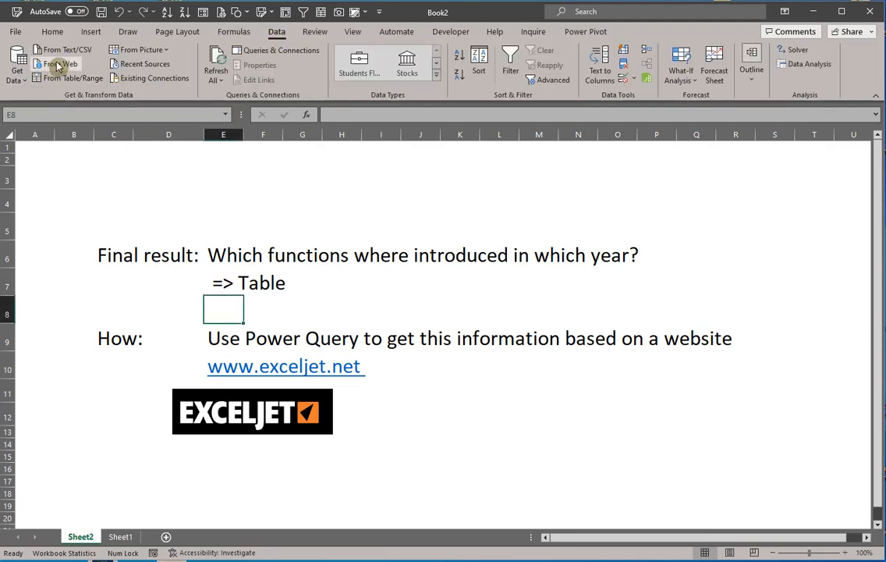
click(20, 76)
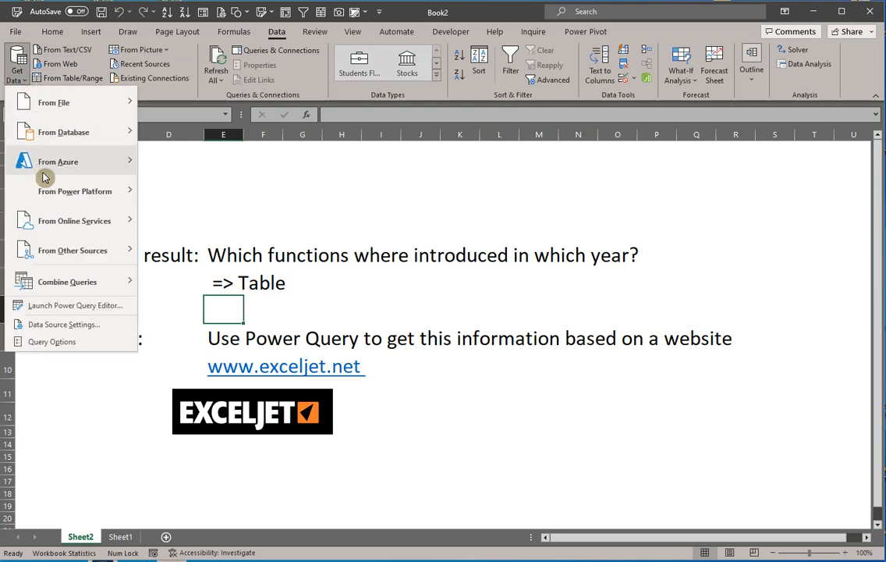
mouse_move(55, 250)
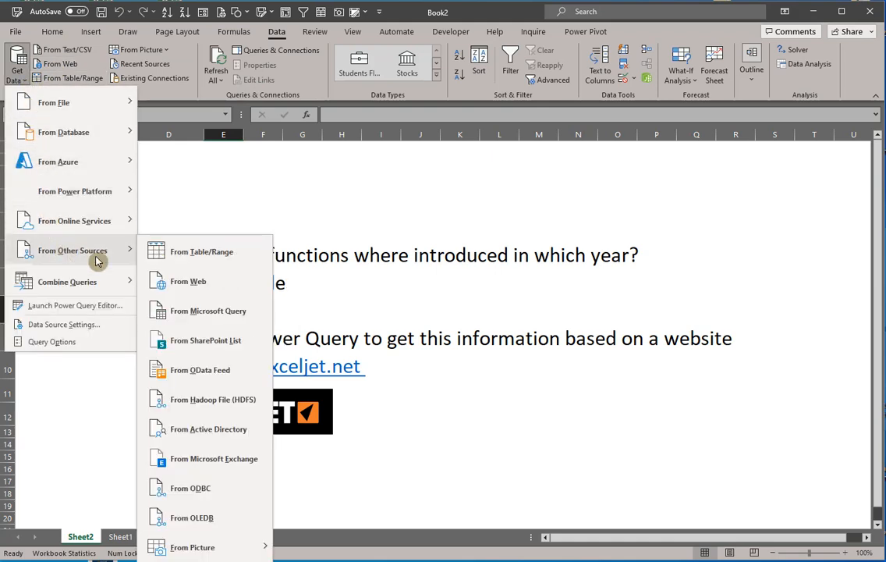
click(190, 282)
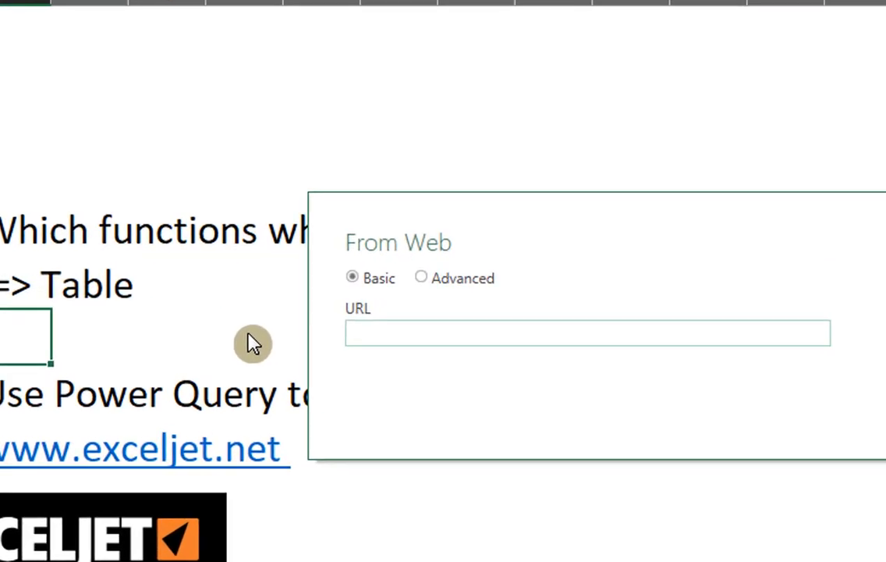
key(ctrl+v)
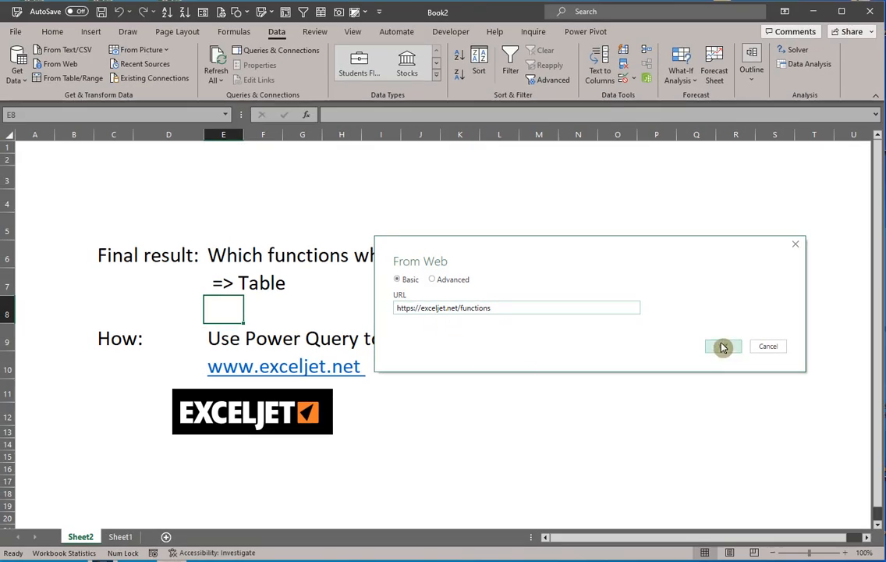
click(722, 347)
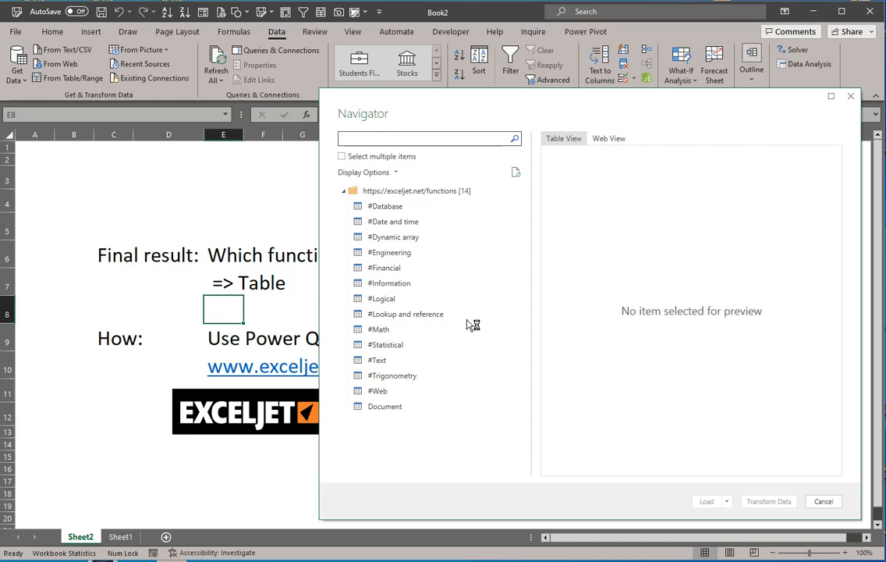
Step: Preview the #Logical table in the Navigator and turn multiple-item selection on and off again
click(395, 300)
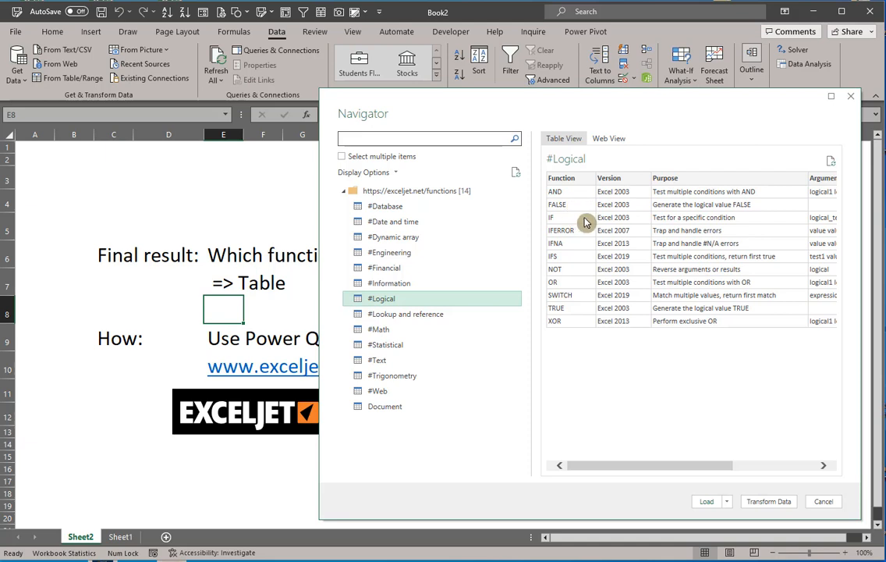
drag(639, 466, 584, 476)
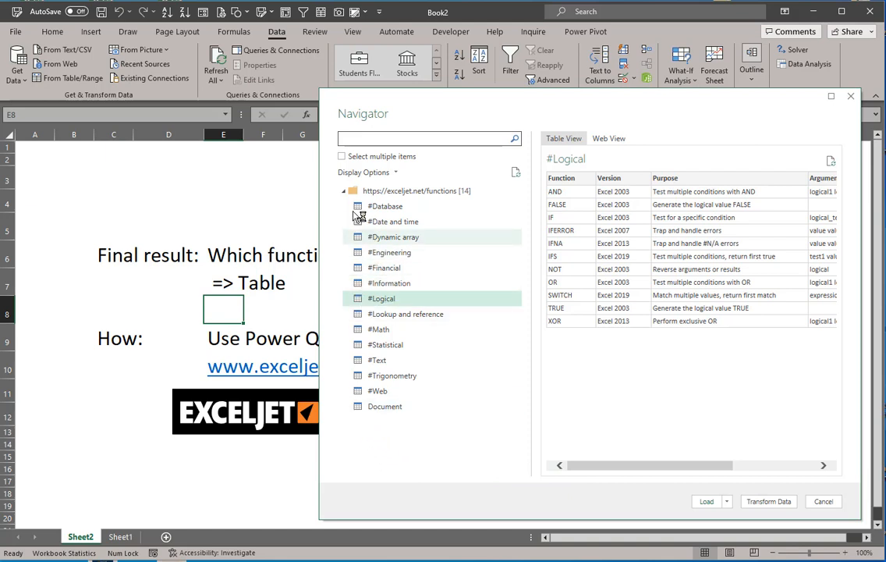
click(343, 157)
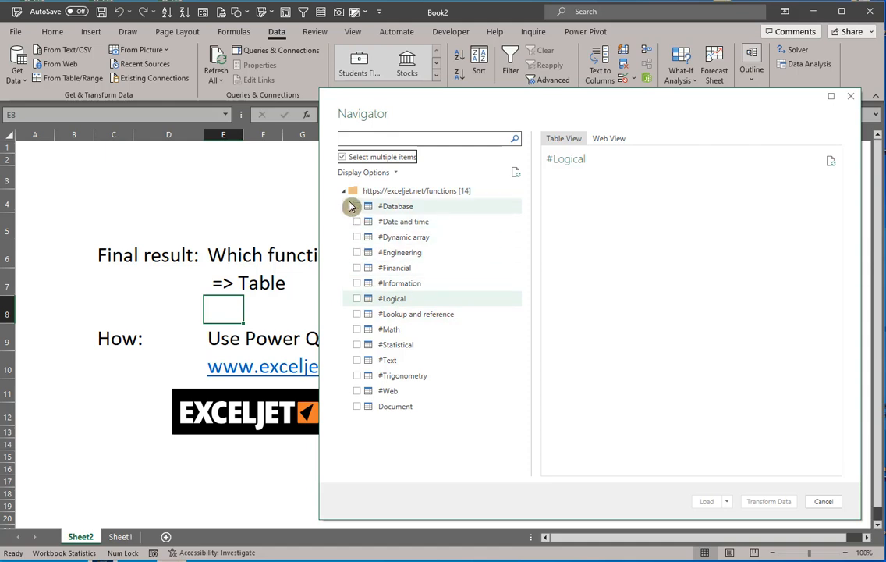
click(343, 158)
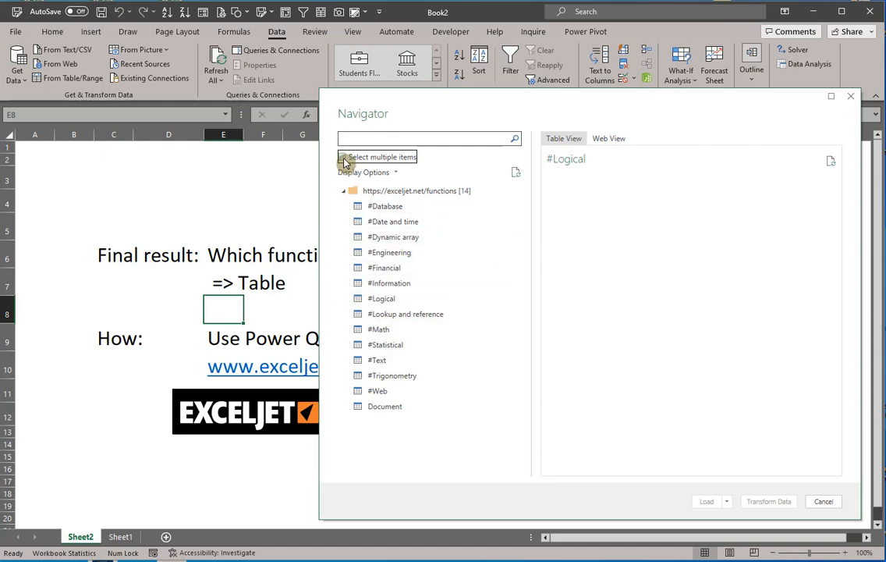
click(406, 194)
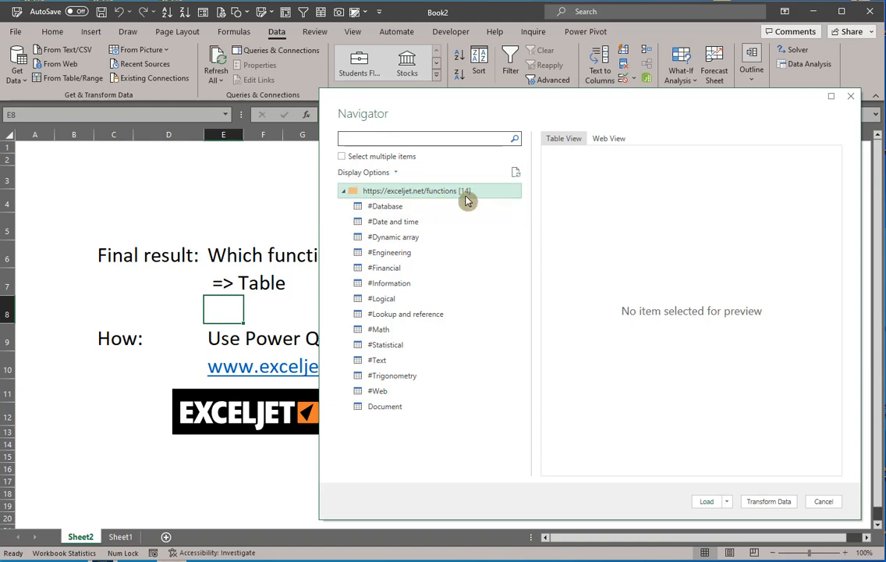
click(779, 506)
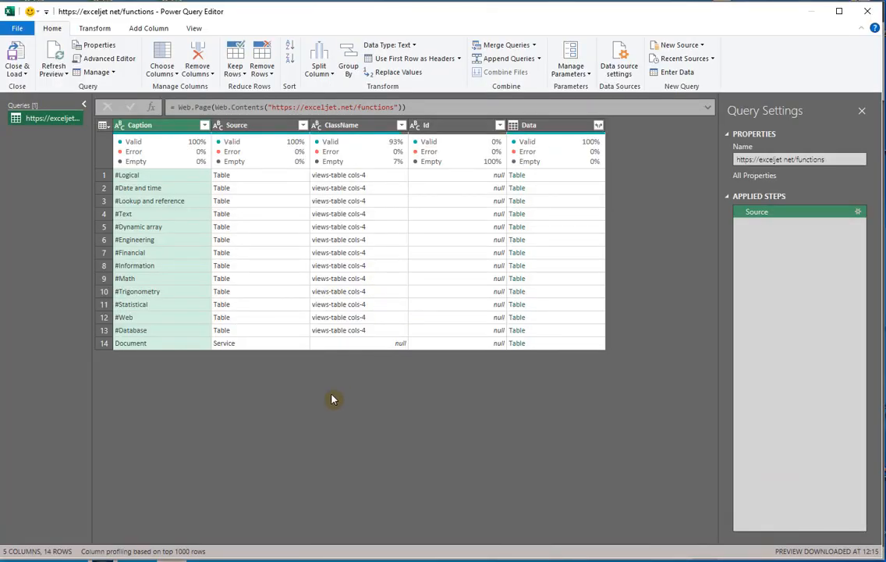
Step: Preview the nested table of the #Logical row in the Data column and look through its functions
click(560, 180)
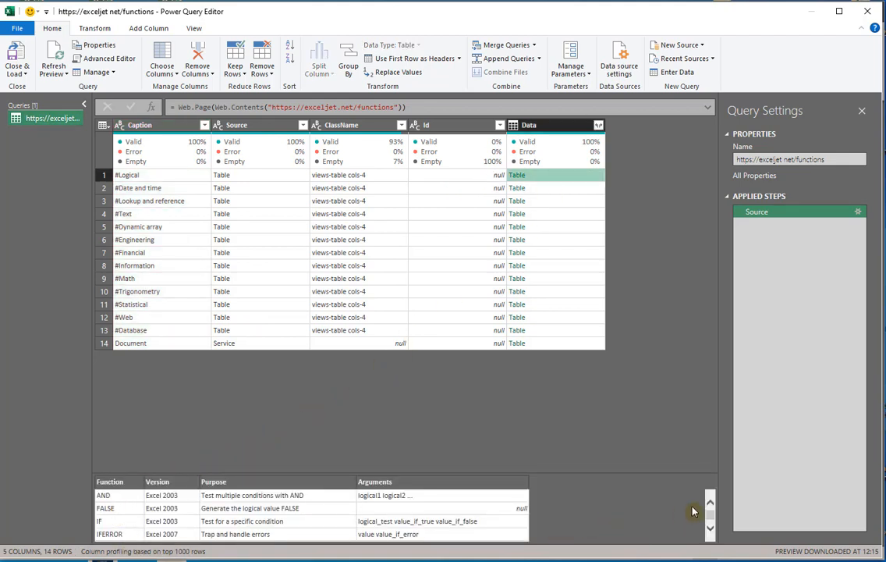
click(710, 532)
click(710, 531)
click(710, 532)
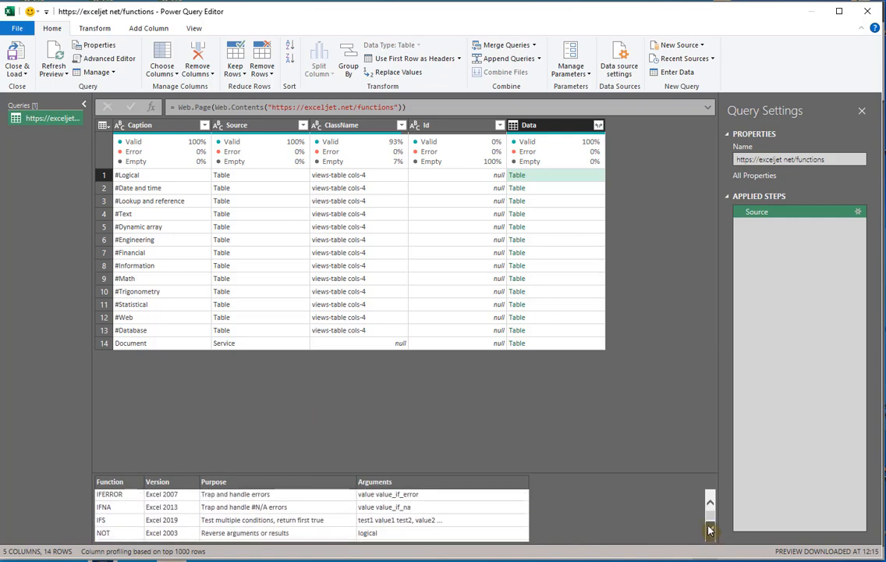
Step: Remove the Source, ClassName and Id columns from the query
click(710, 504)
click(710, 504)
click(710, 504)
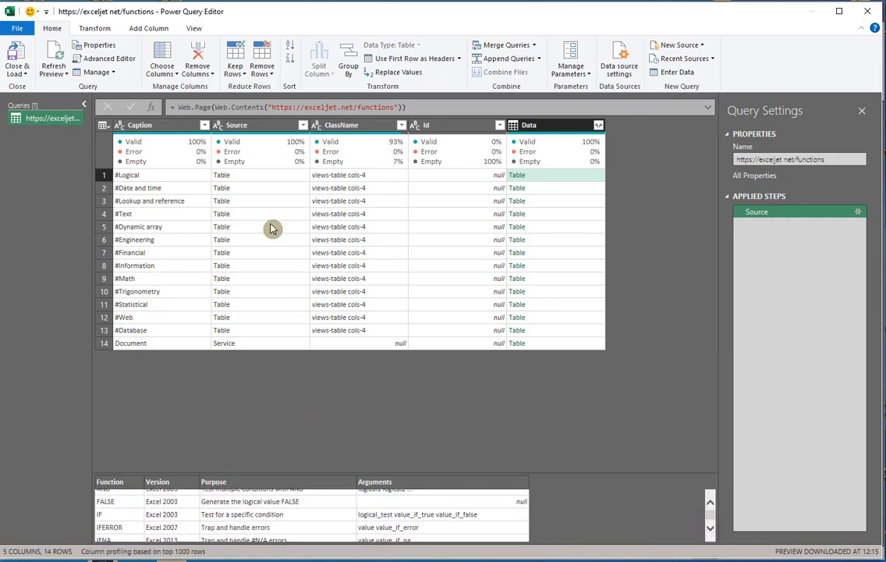
click(256, 127)
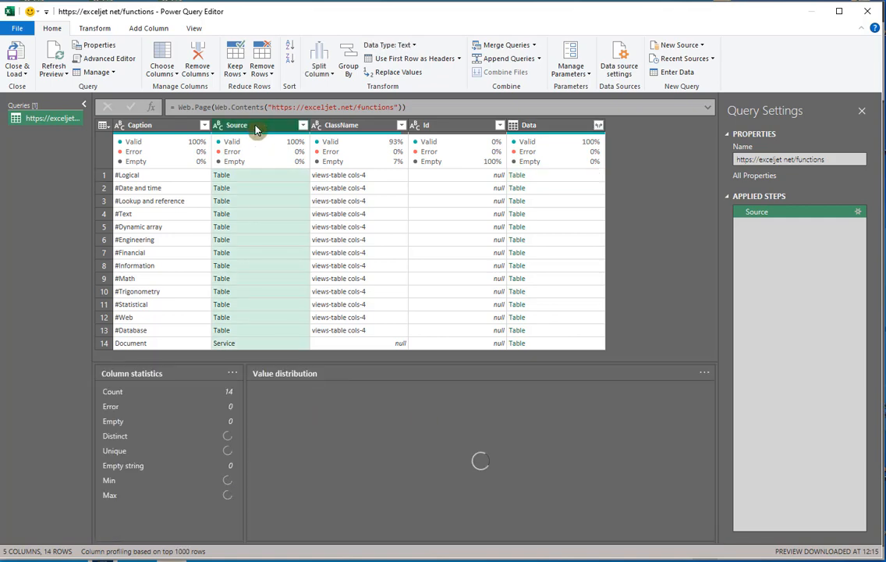
shift+click(460, 132)
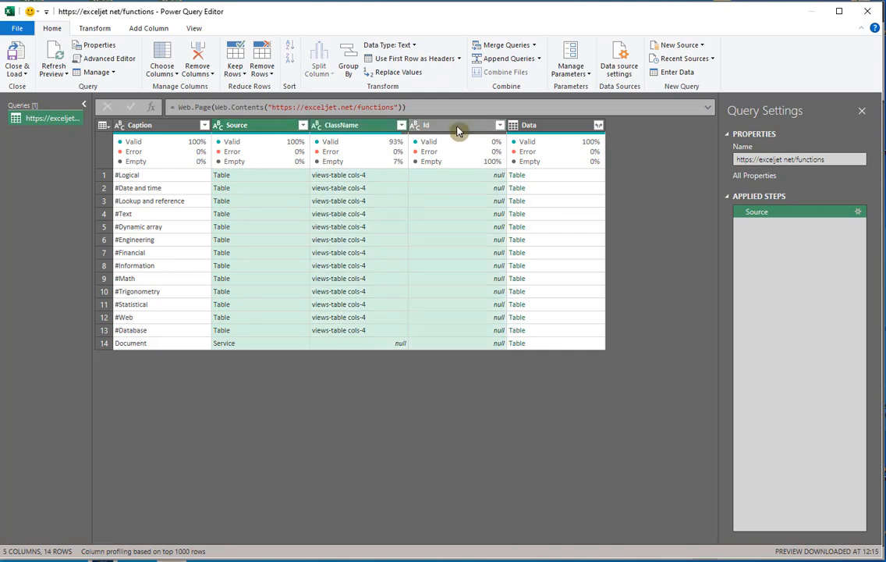
right_click(459, 132)
click(485, 152)
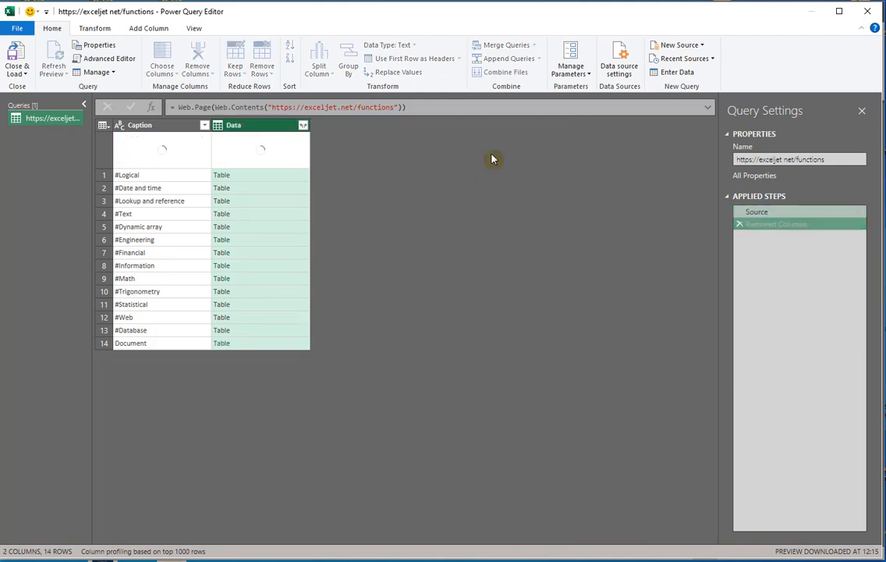
Step: Replace the # character with nothing in the Caption column
right_click(156, 127)
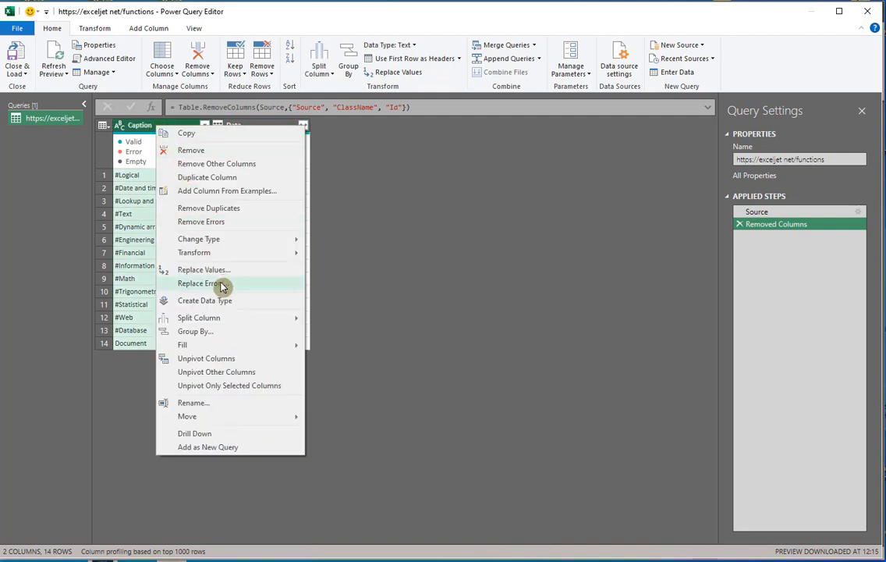
click(223, 270)
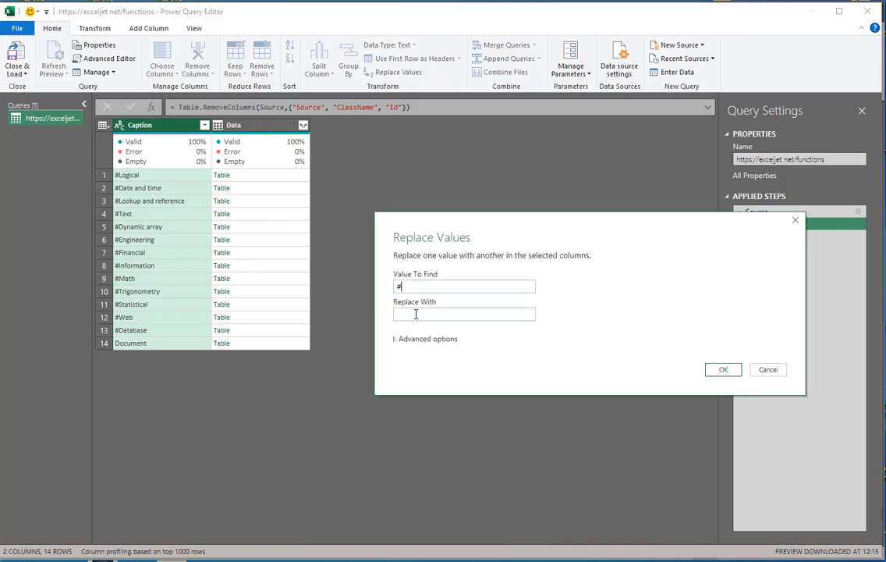
click(724, 369)
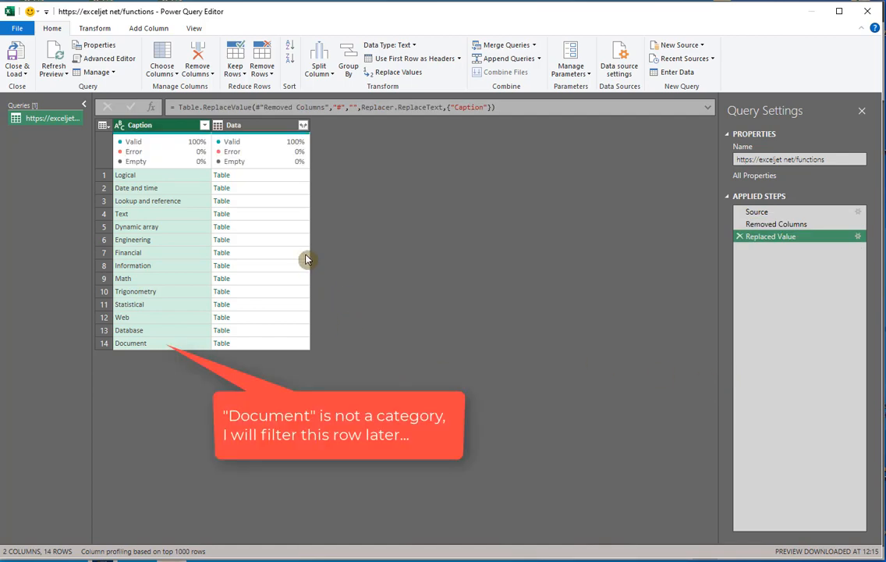
Step: Expand the Data column into Function, Version, Purpose and Arguments without using the original column name as prefix
click(302, 126)
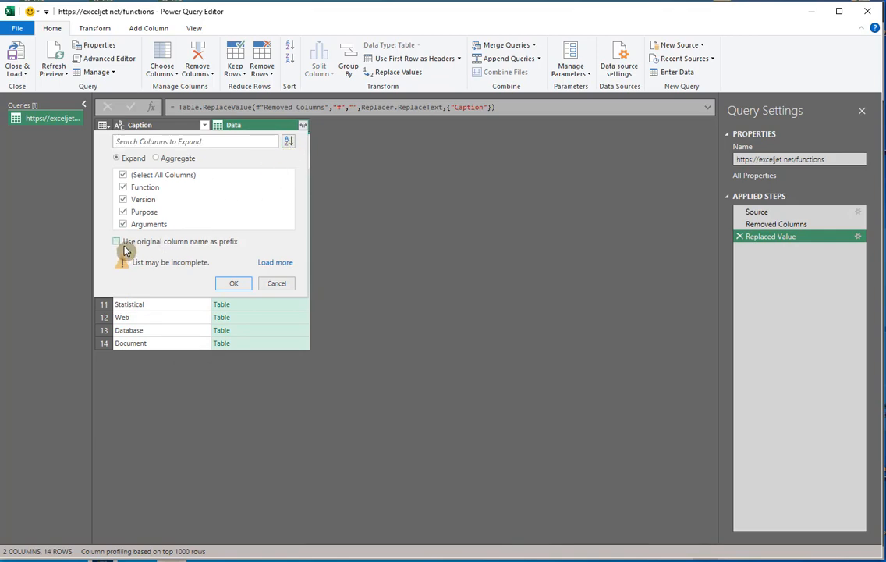
click(123, 245)
click(235, 286)
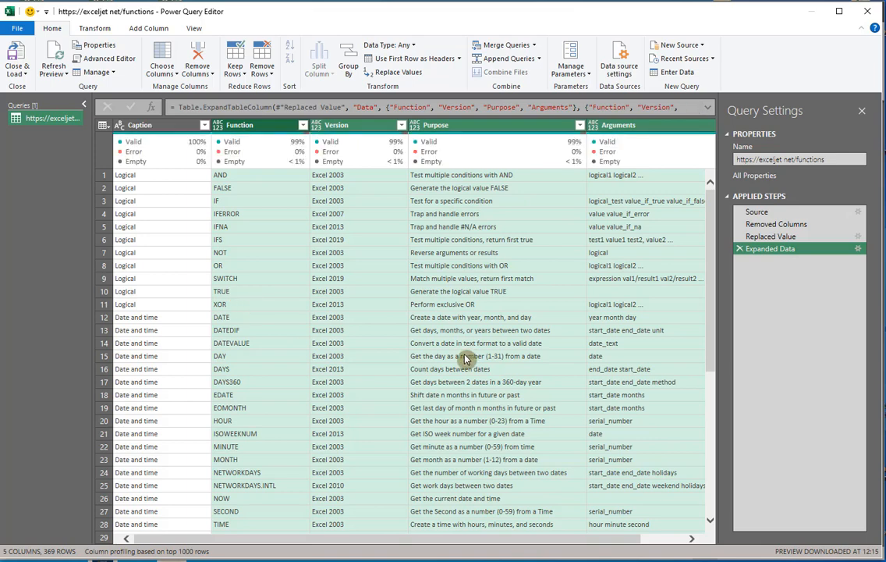
Step: Filter the Caption column to exclude the Document entry
click(205, 125)
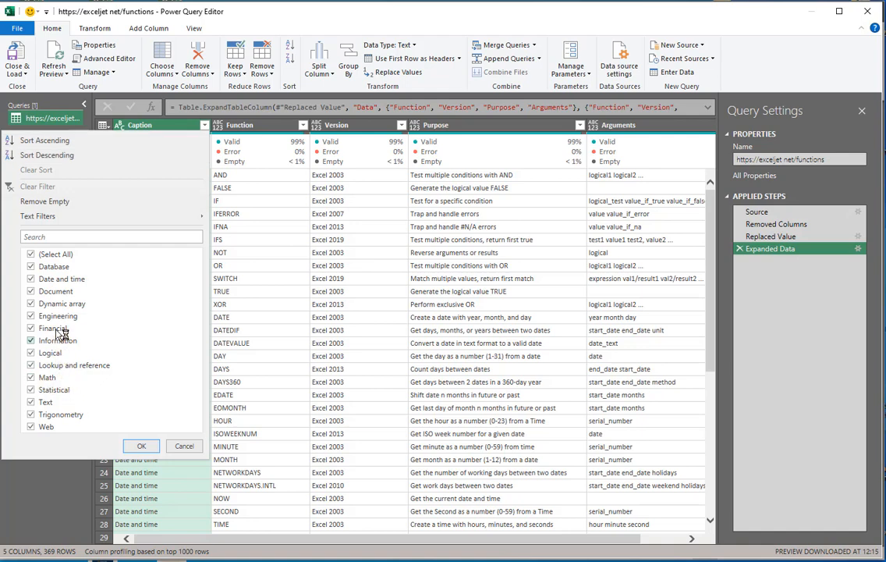
click(33, 292)
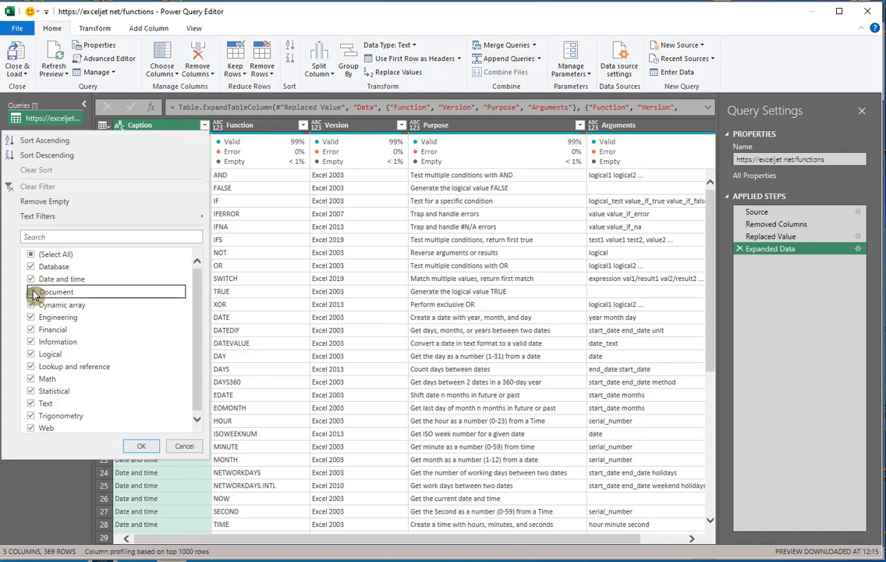
click(139, 446)
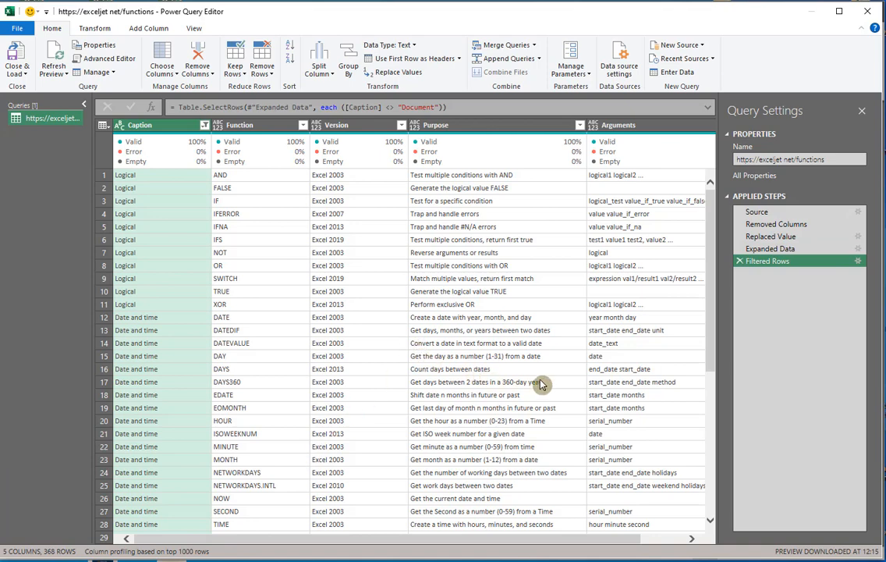
Step: Remove the Arguments column from the expanded table
click(647, 128)
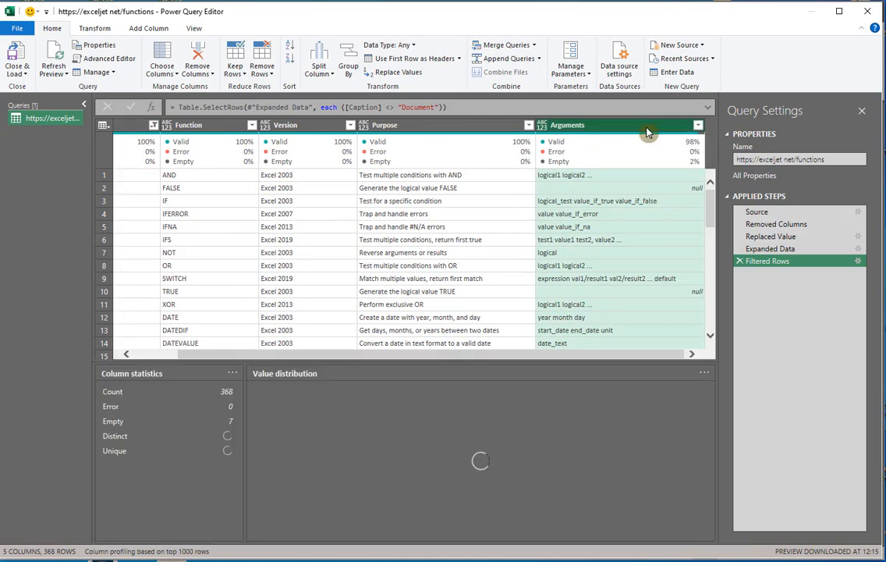
right_click(647, 127)
click(682, 156)
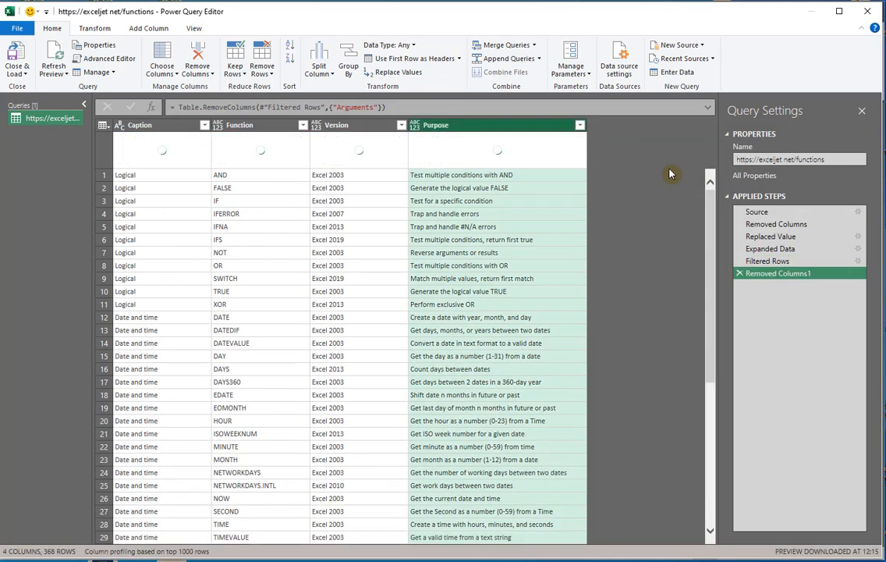
Step: Detect the data types of the Function, Version and Purpose columns together
click(233, 126)
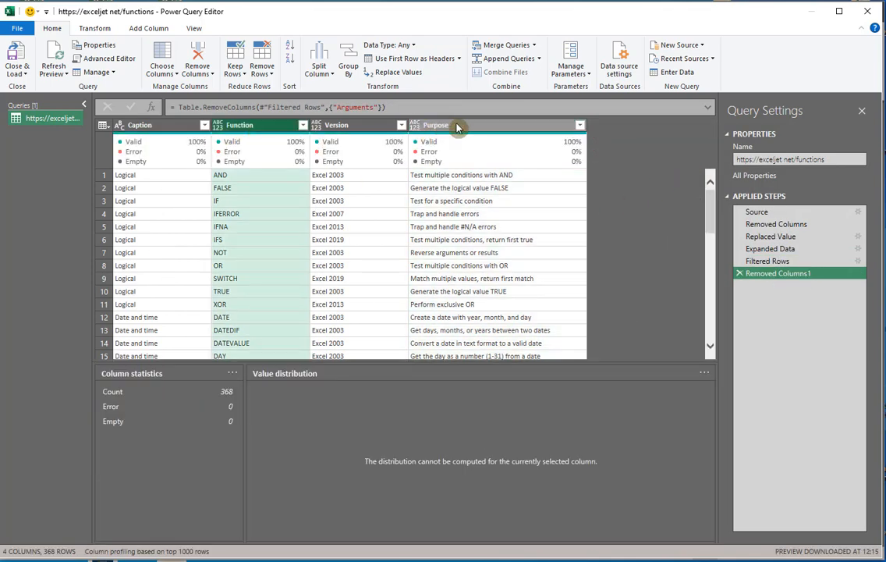
shift+click(457, 127)
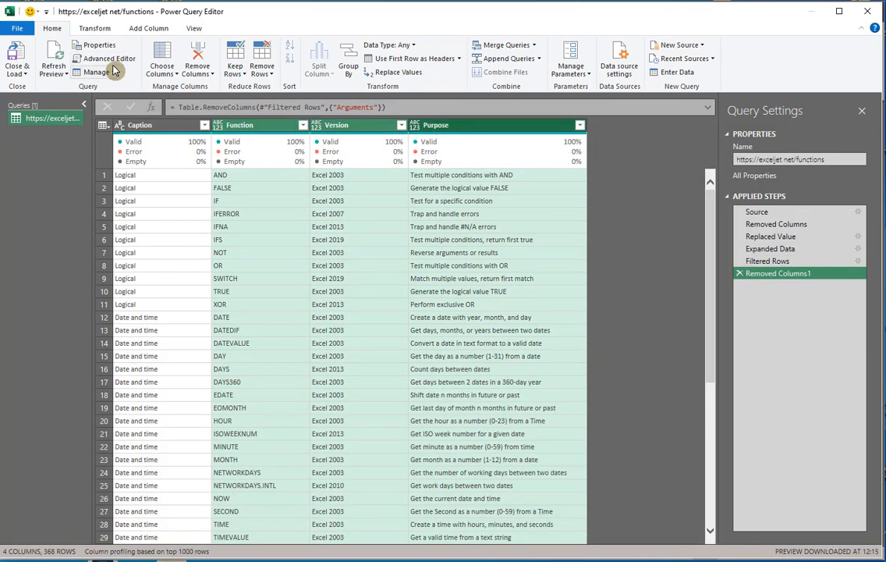
click(94, 28)
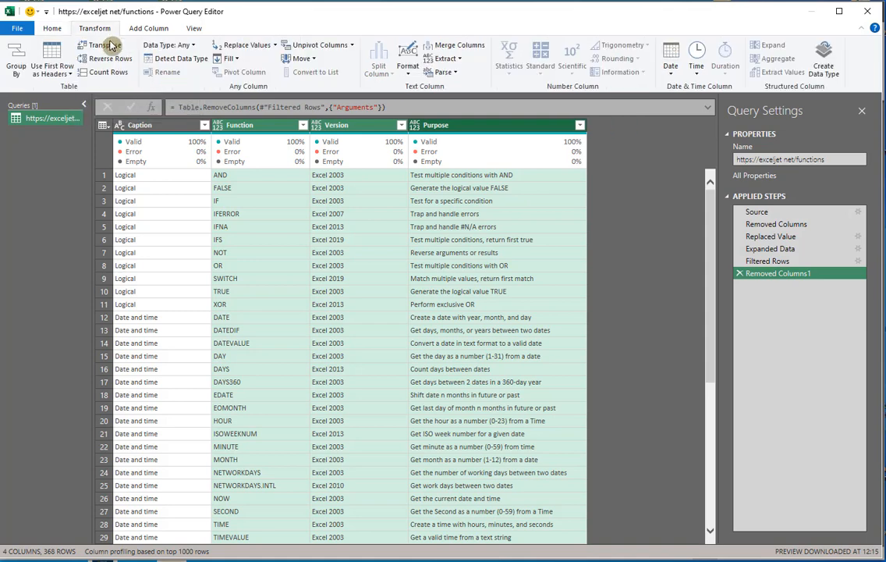
click(178, 61)
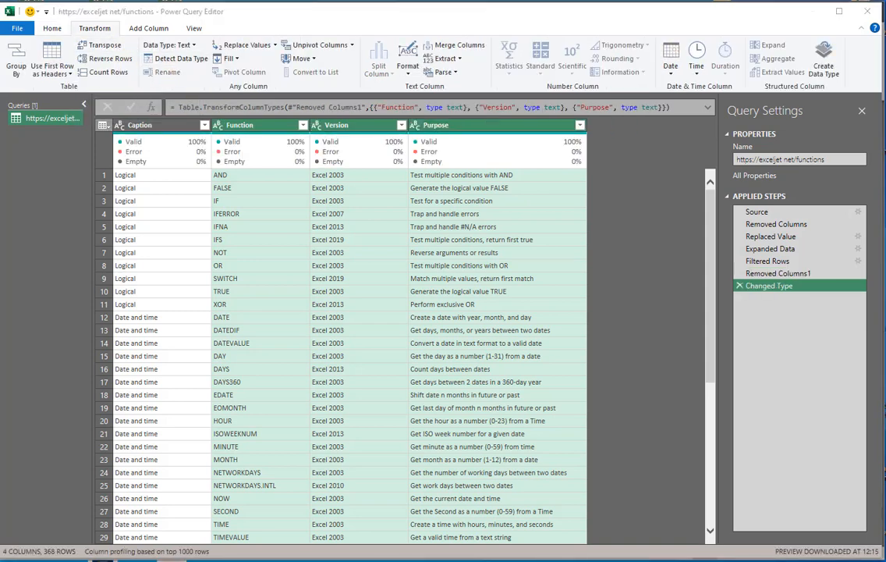
drag(2, 376, 509, 195)
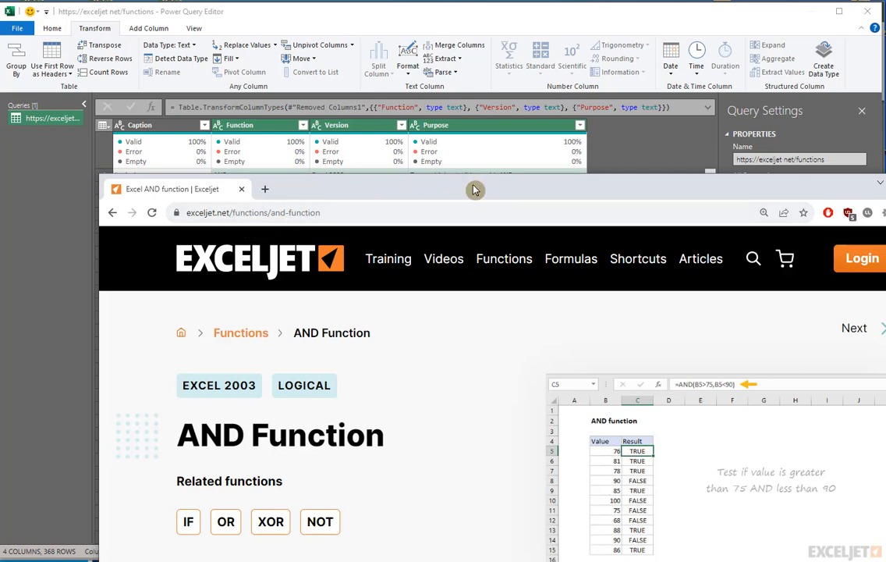
drag(480, 192, 94, 558)
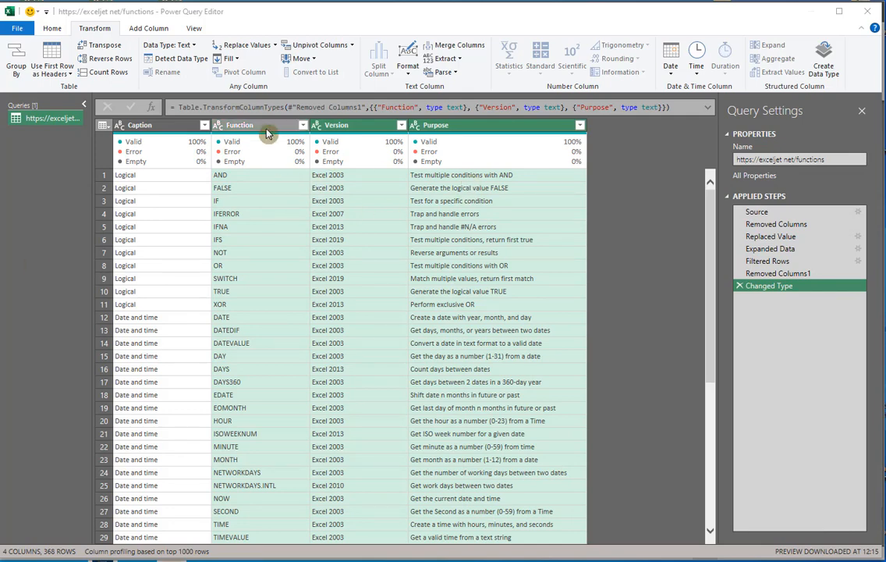
click(238, 124)
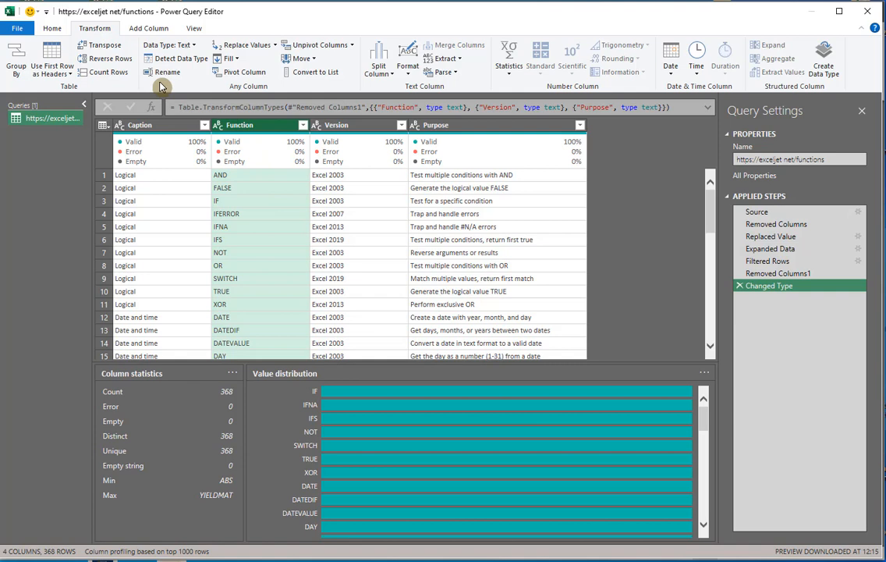
click(147, 28)
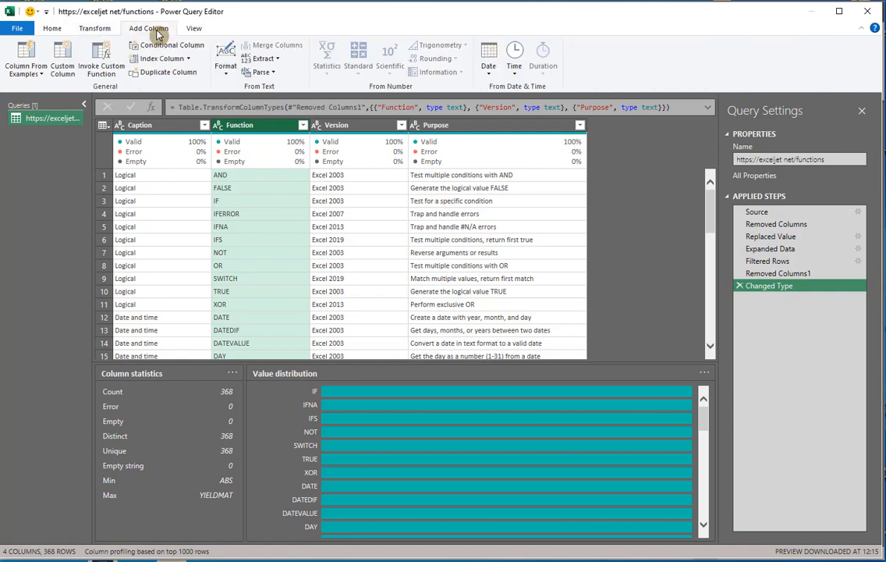
click(43, 72)
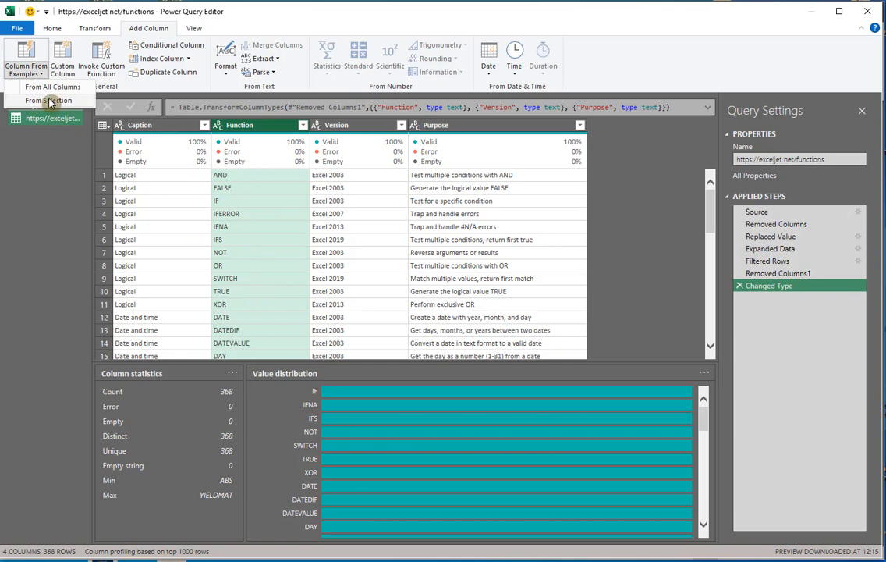
click(49, 100)
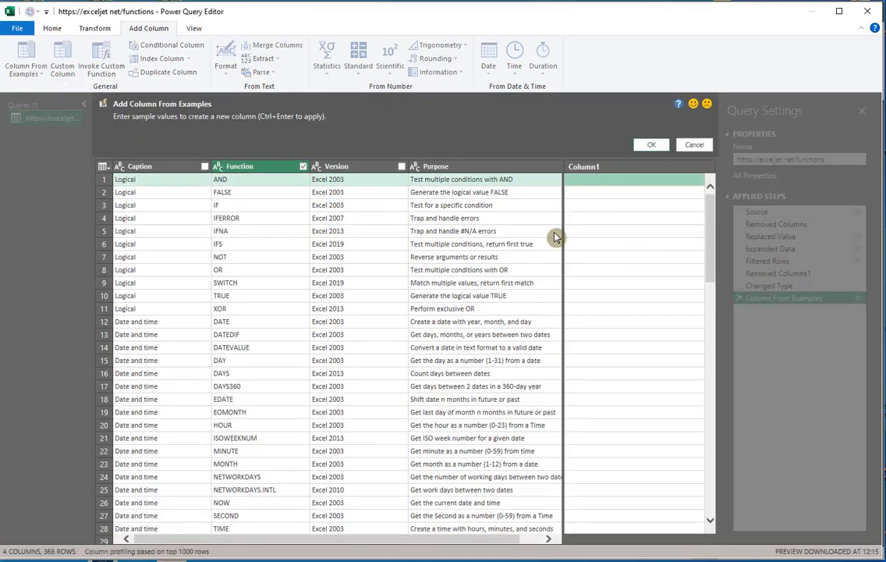
text(https://exceljet.net/func)
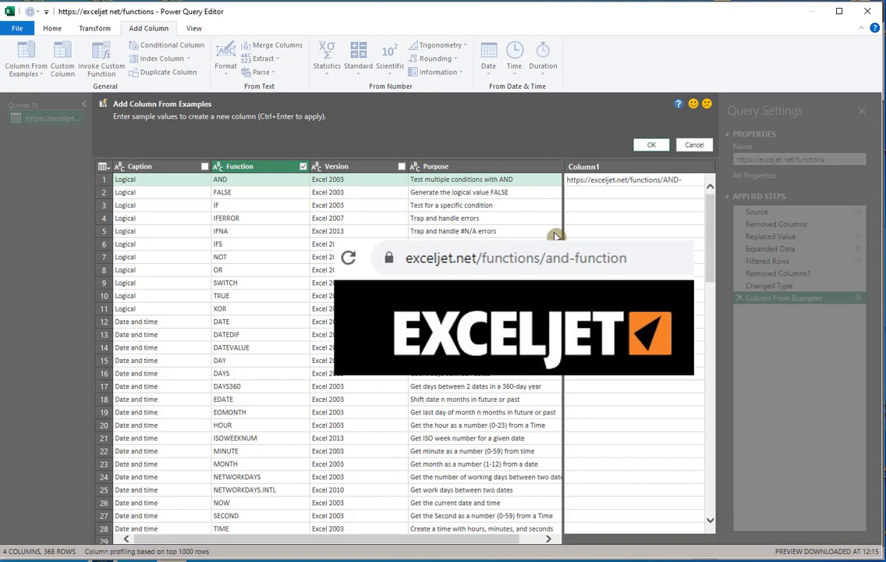
text(tion)
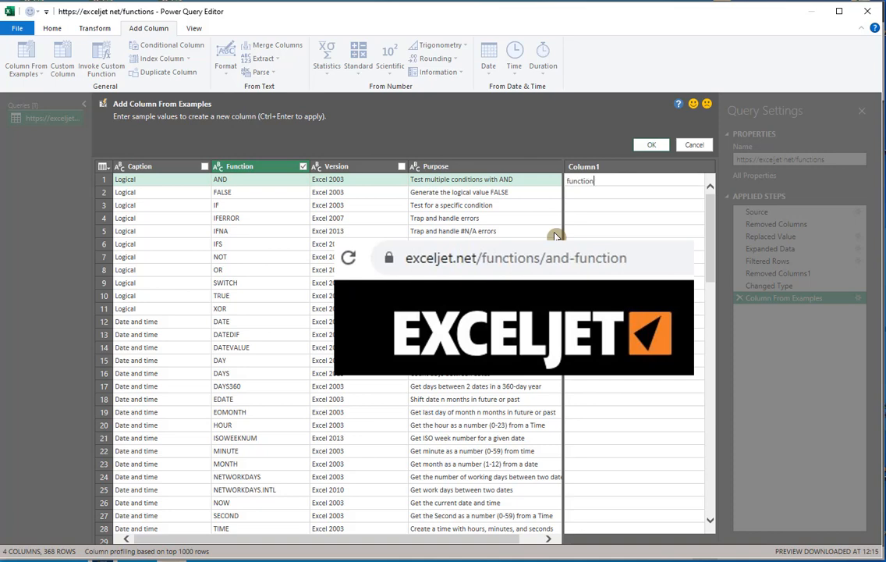
key(Tab)
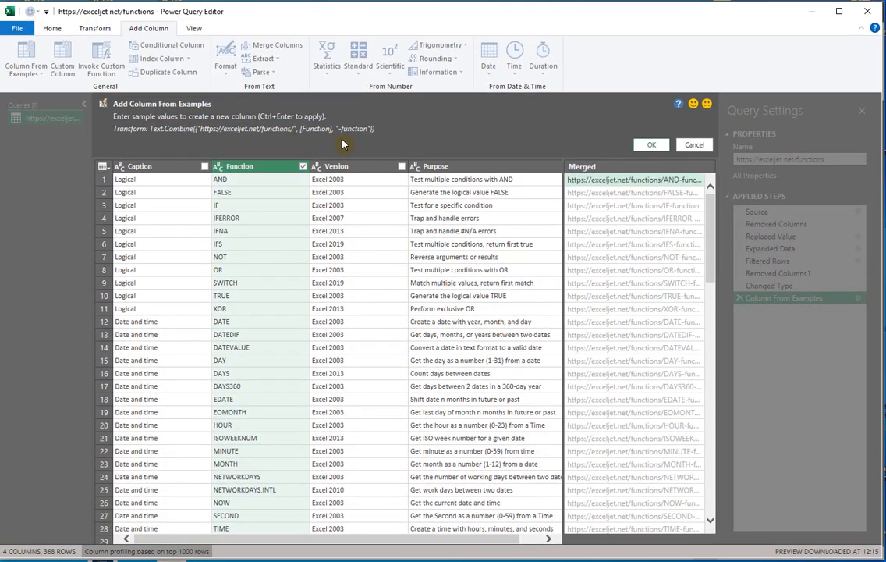
click(657, 147)
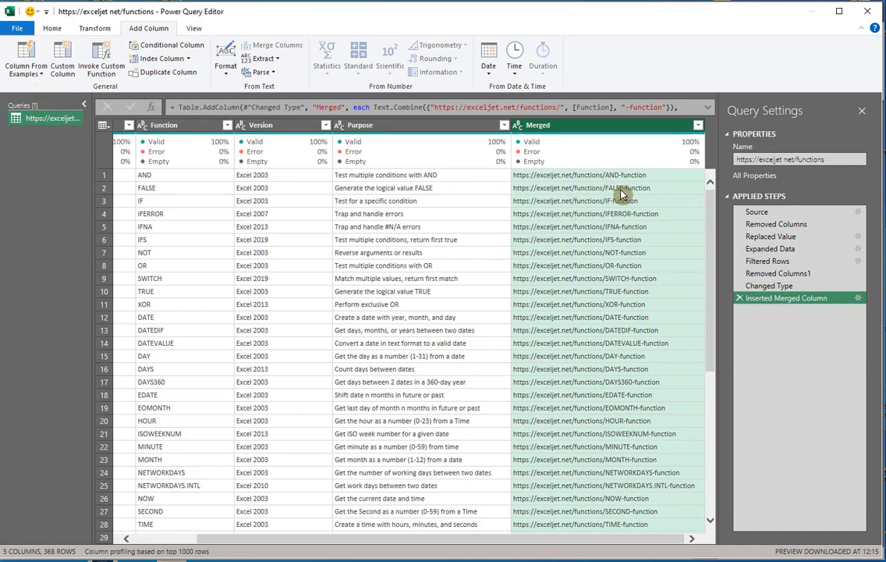
Step: Rename the Merged column to Link by editing the column name in the step's formula
double_click(331, 106)
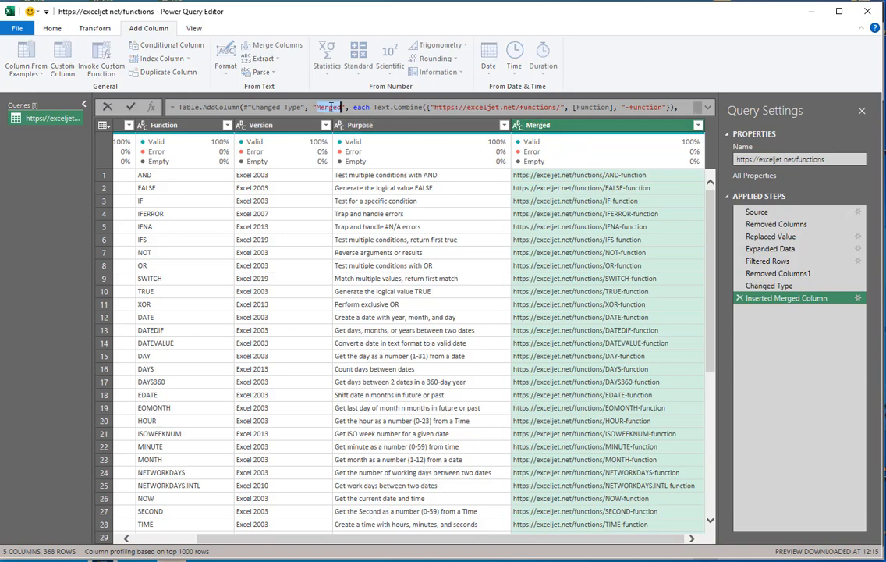
text(Link)
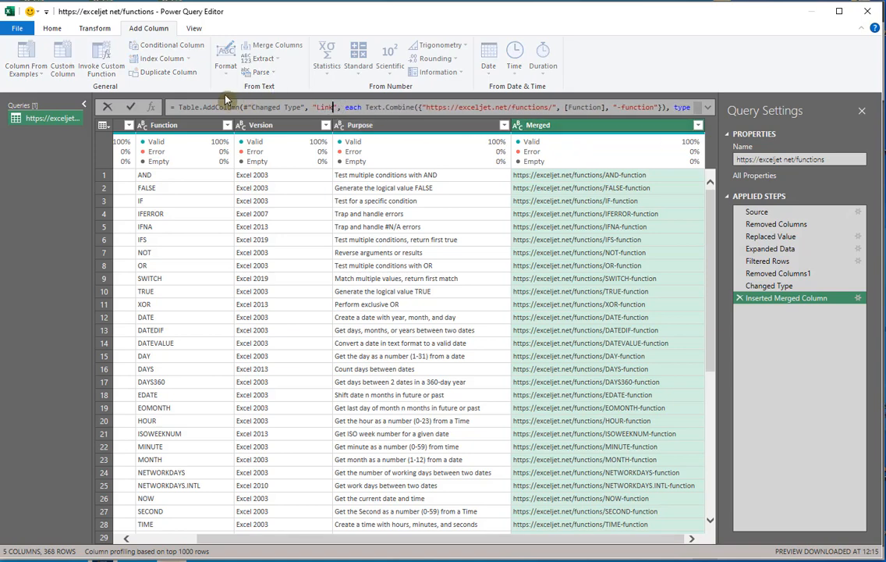
click(130, 107)
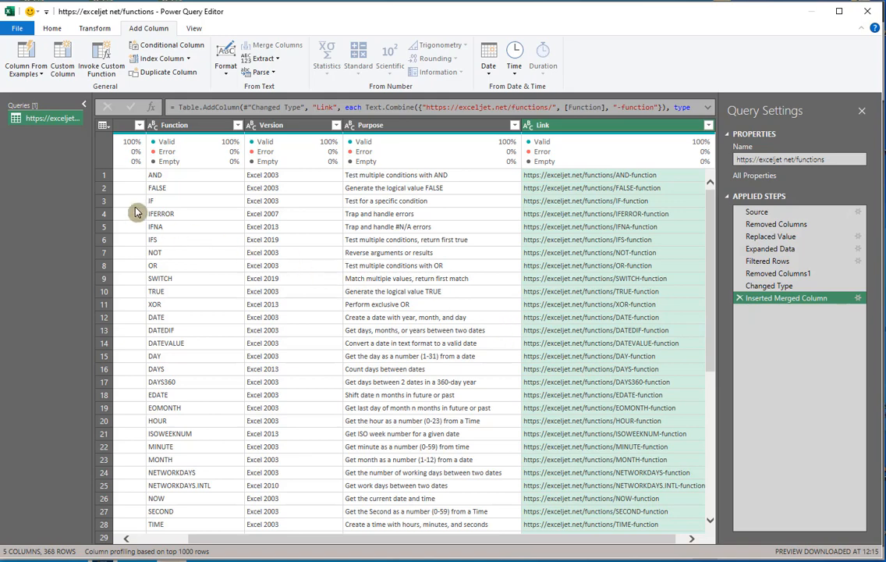
Step: Close the query editor and load the query as a table into a new worksheet
click(45, 25)
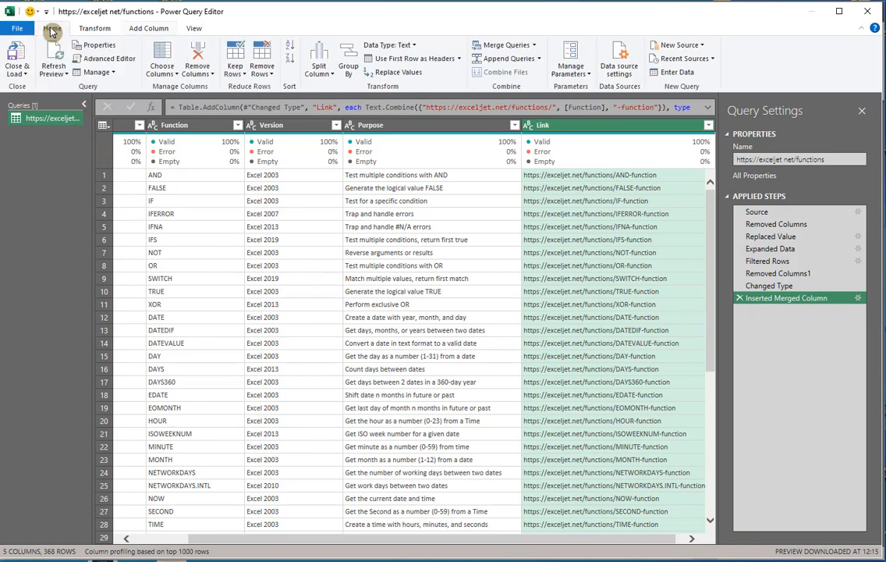
click(28, 81)
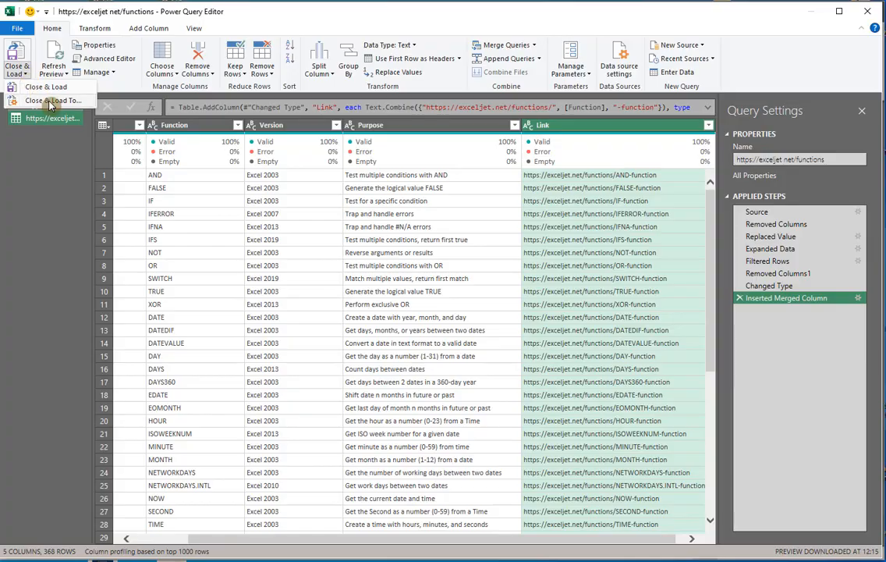
click(49, 100)
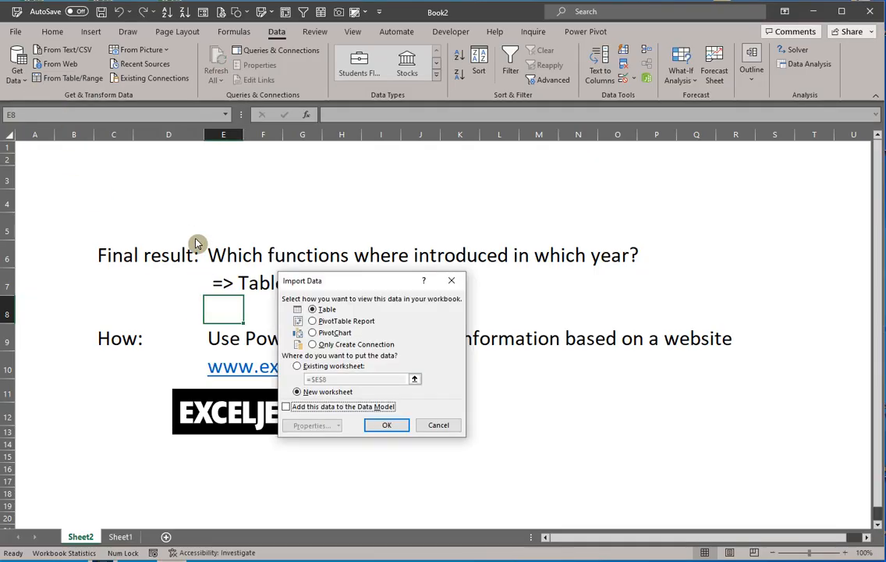
click(397, 432)
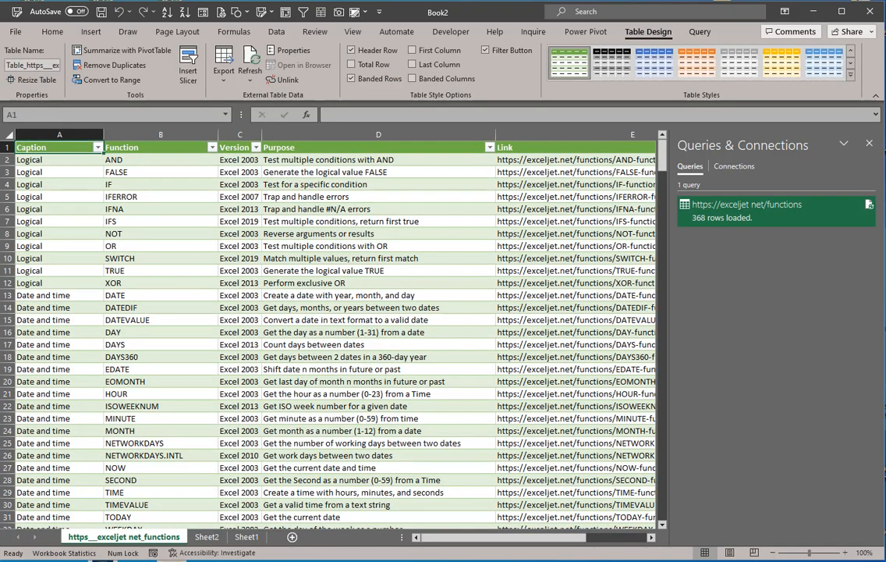
Step: Close the queries pane and insert seven blank rows above the table
click(869, 144)
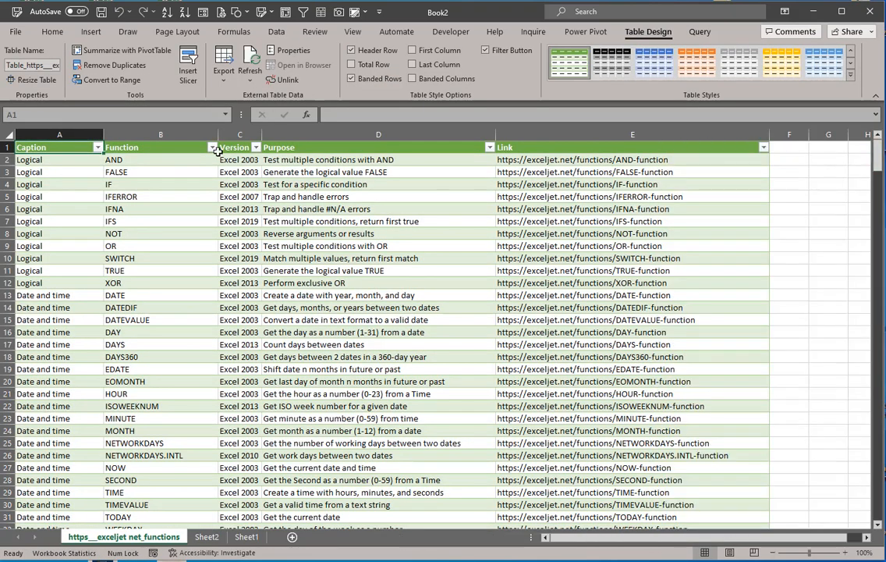
click(5, 146)
key(ctrl+shift+plus)
key(ctrl+shift+plus)
key(ctrl+shift+plus)
key(ctrl+shift+plus)
key(ctrl+shift+plus)
key(ctrl+shift+plus)
key(ctrl+shift+plus)
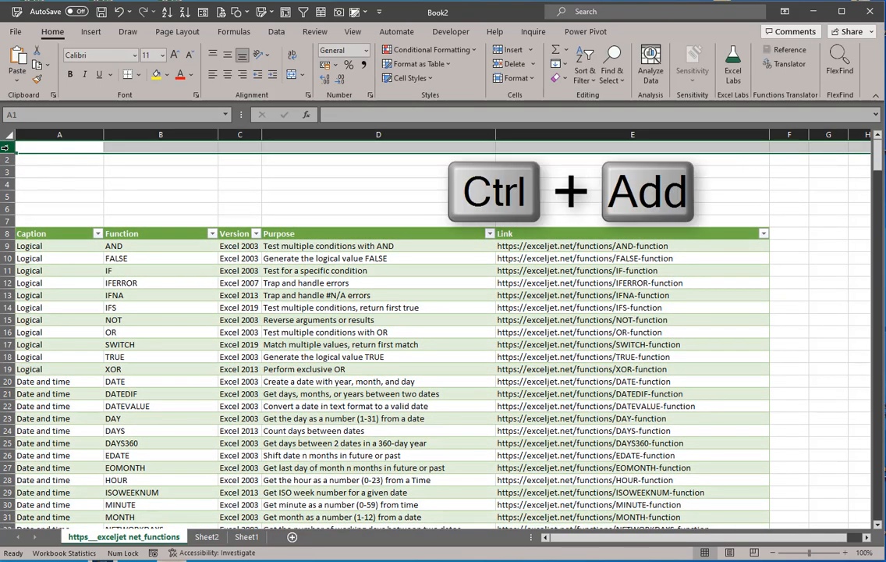
click(349, 316)
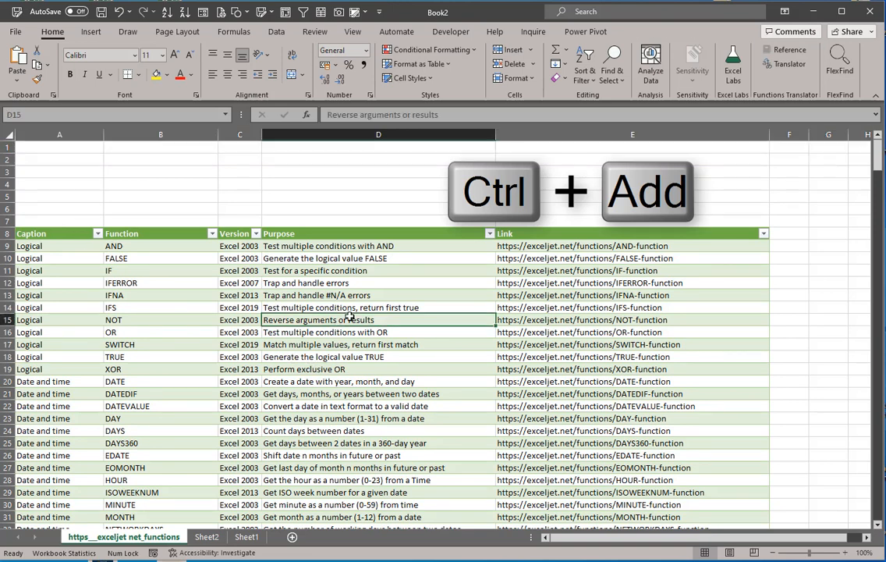
Step: Turn the AND function's address in the Link column into a clickable link by re-entering the cell's content
click(602, 248)
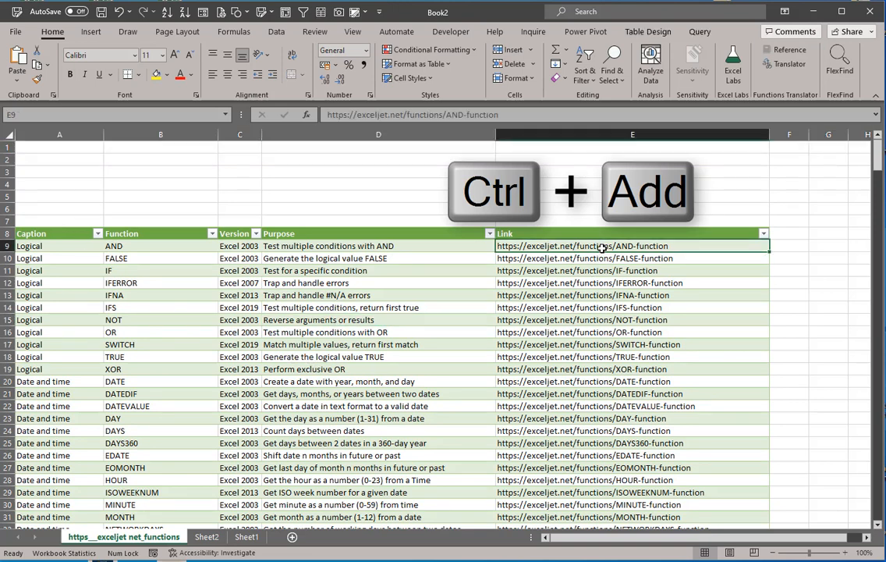
click(525, 115)
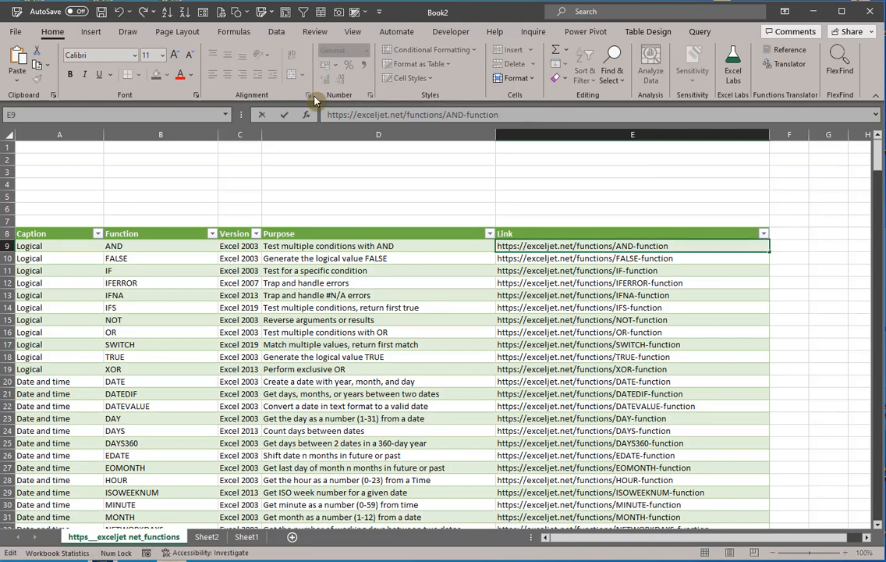
click(286, 115)
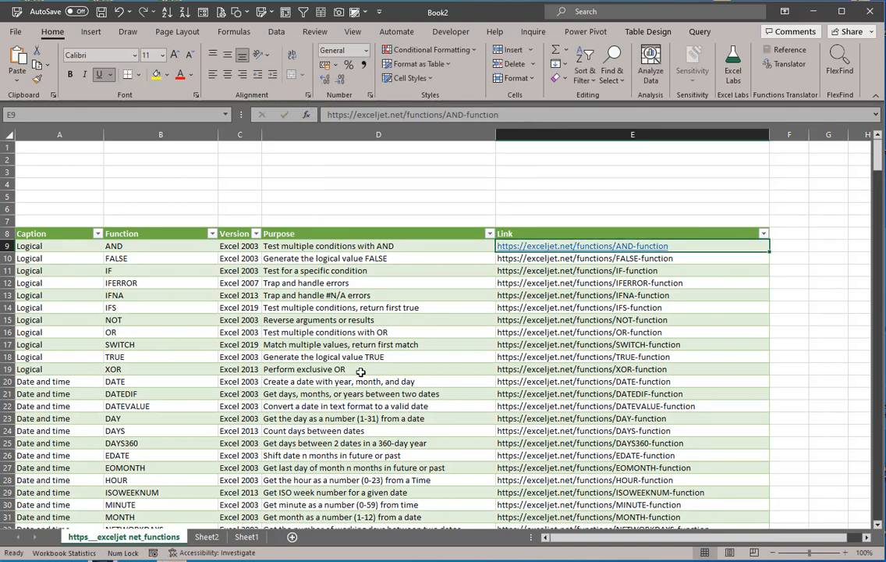
click(391, 328)
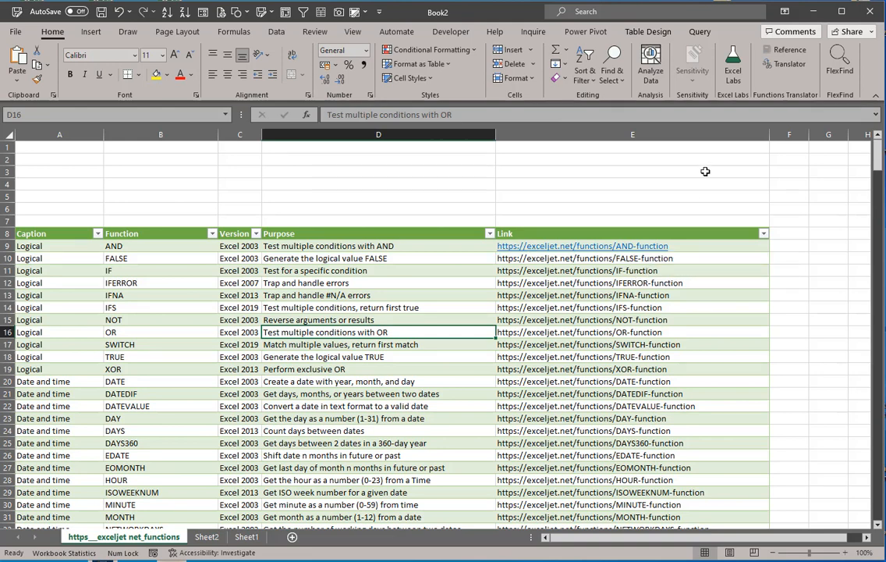
Step: Add a new table column headed HYPERLINK directly after the Link column
click(789, 235)
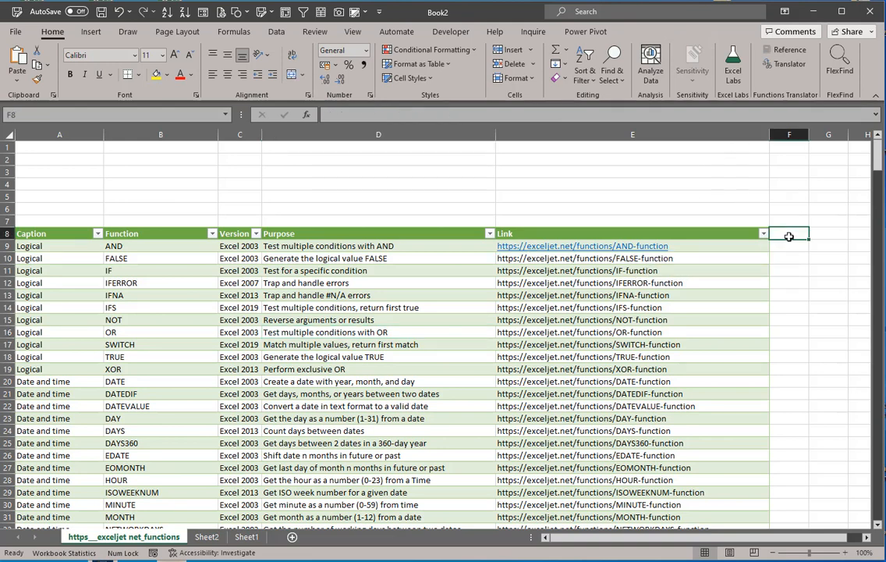
text(HYP)
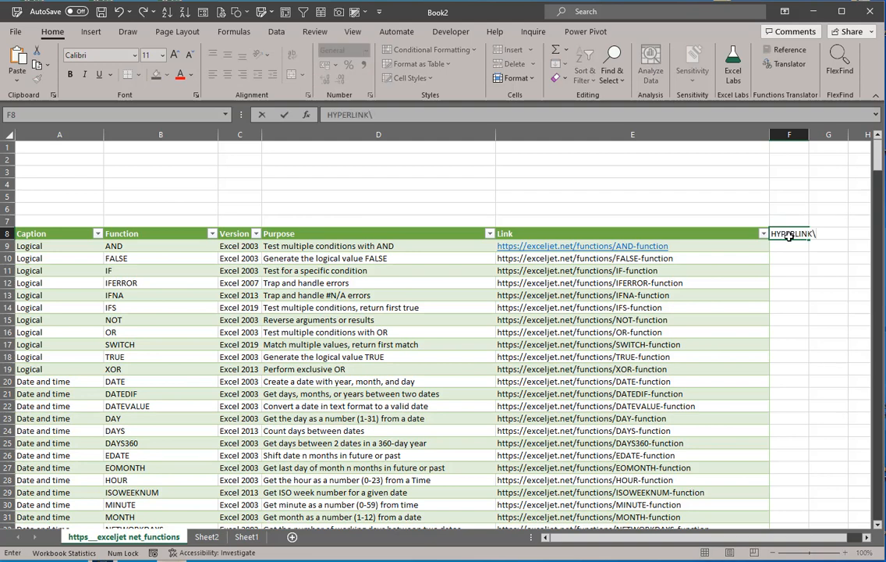
text(ERLINK)
key(Return)
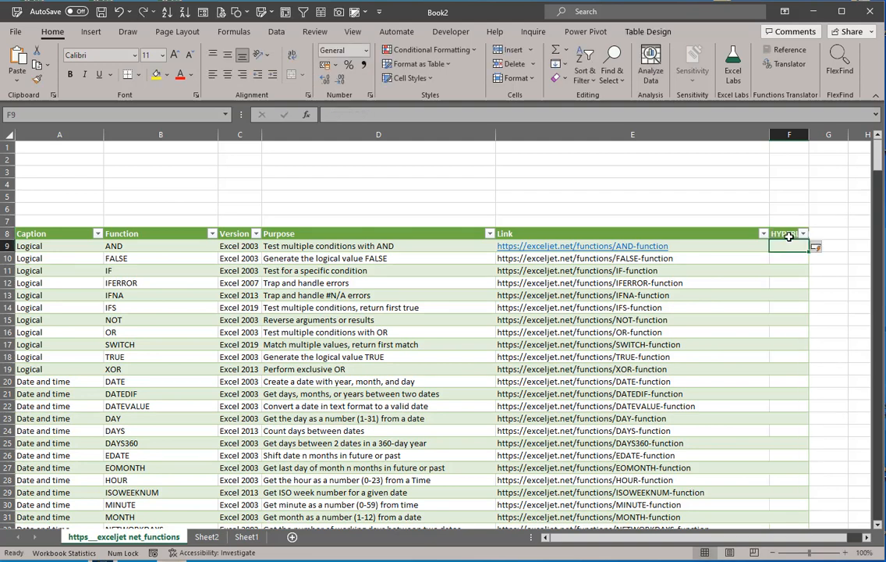
text(=hyper)
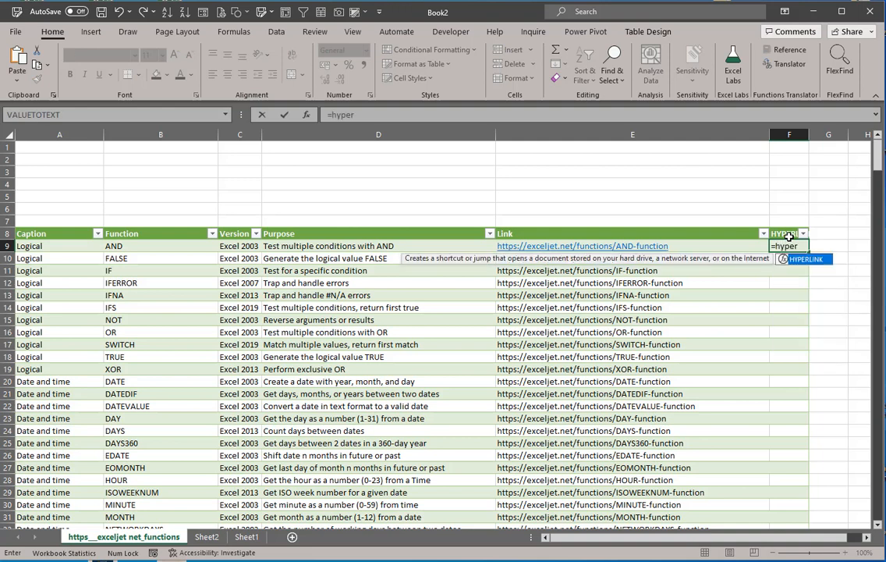
key(Tab)
key(Left)
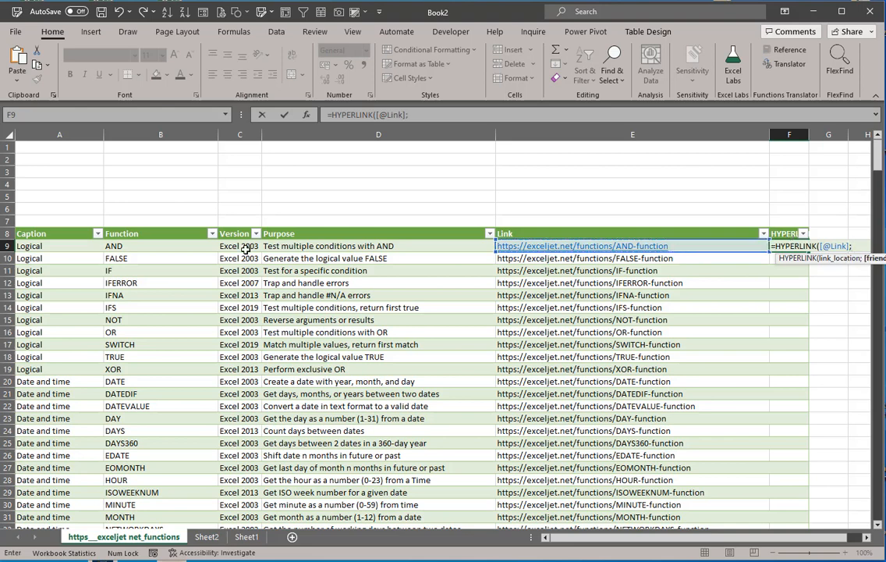
text(;)
click(145, 248)
text())
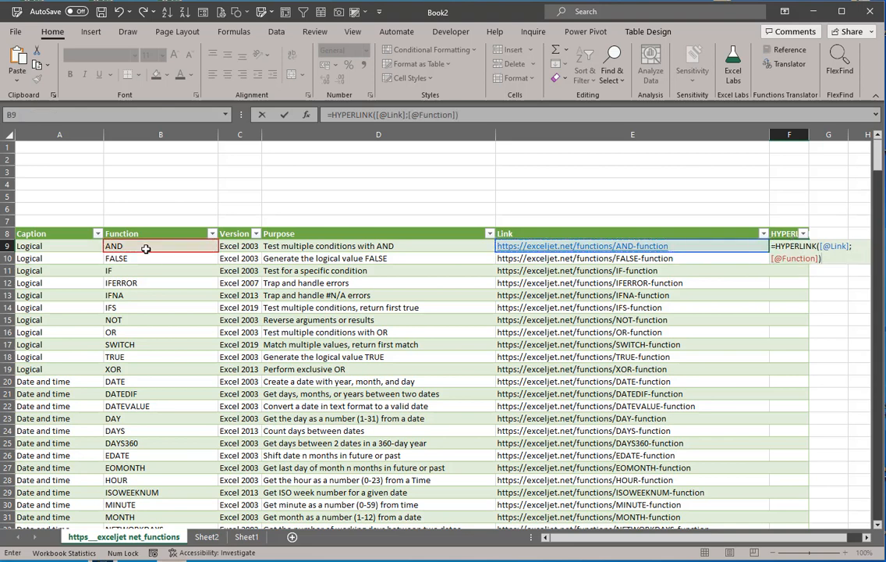
key(Return)
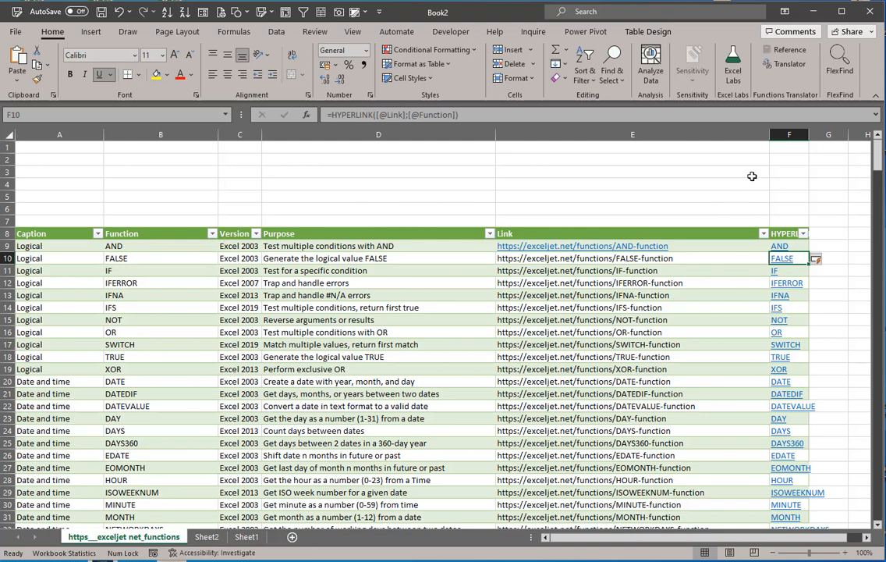
Step: Shrink the Link column to a sliver and widen the HYPERLINK column to show its full header
drag(770, 134, 497, 184)
drag(538, 135, 643, 138)
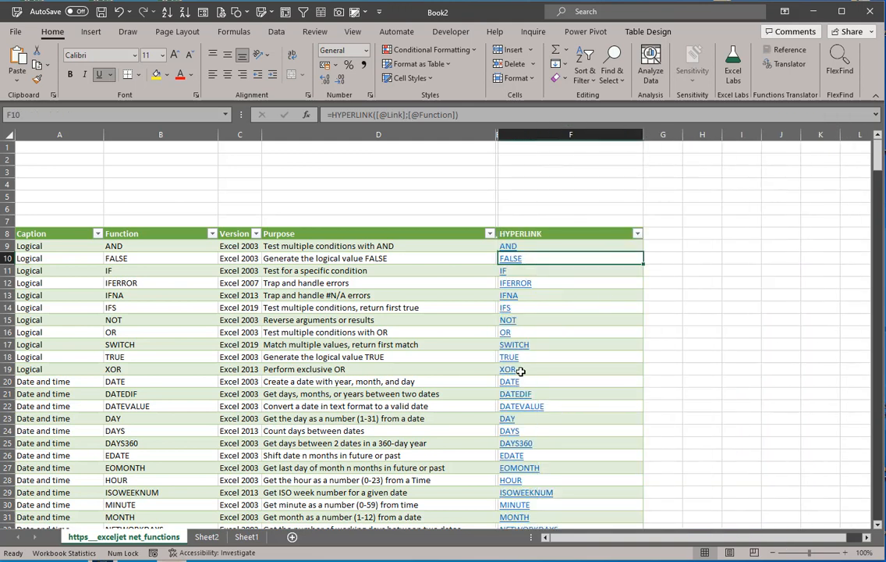
Step: Test the IF link by opening its Exceljet page in the browser, and return to the workbook
click(505, 275)
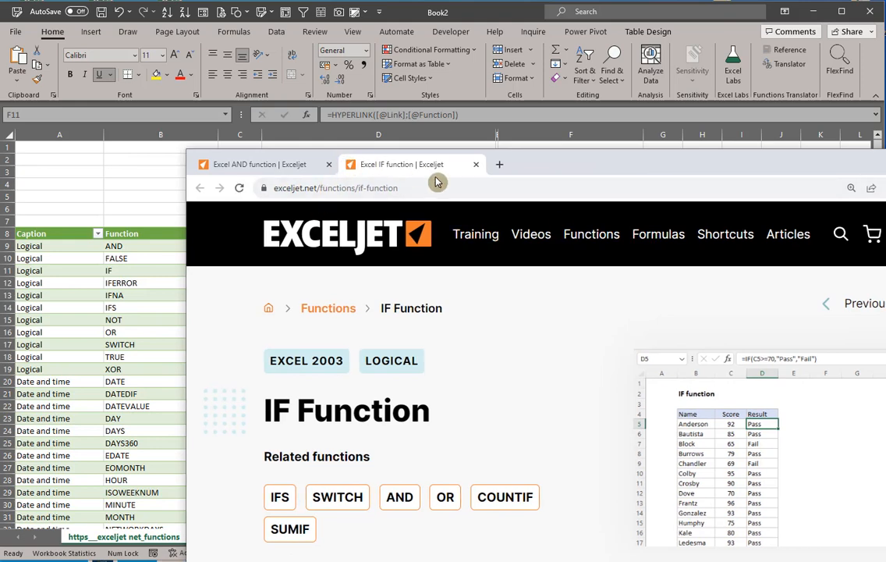
click(878, 165)
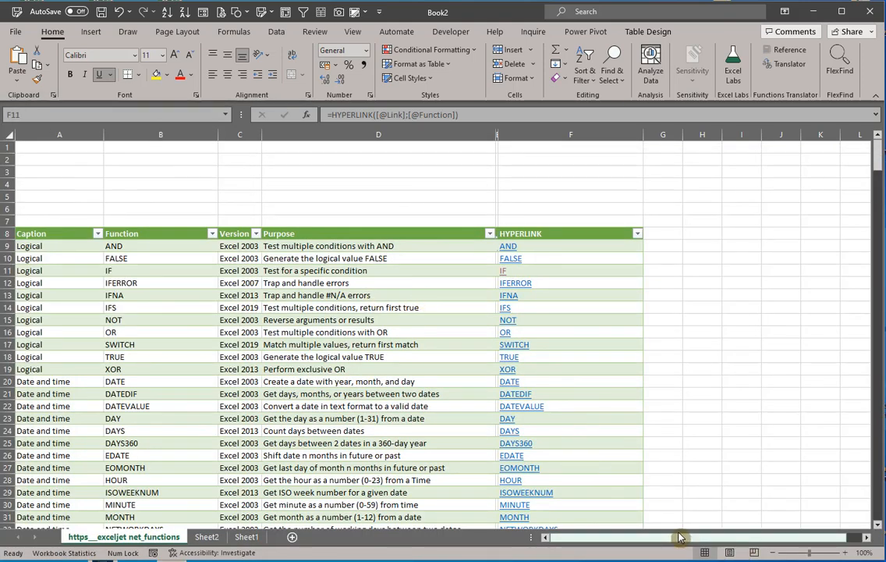
click(599, 537)
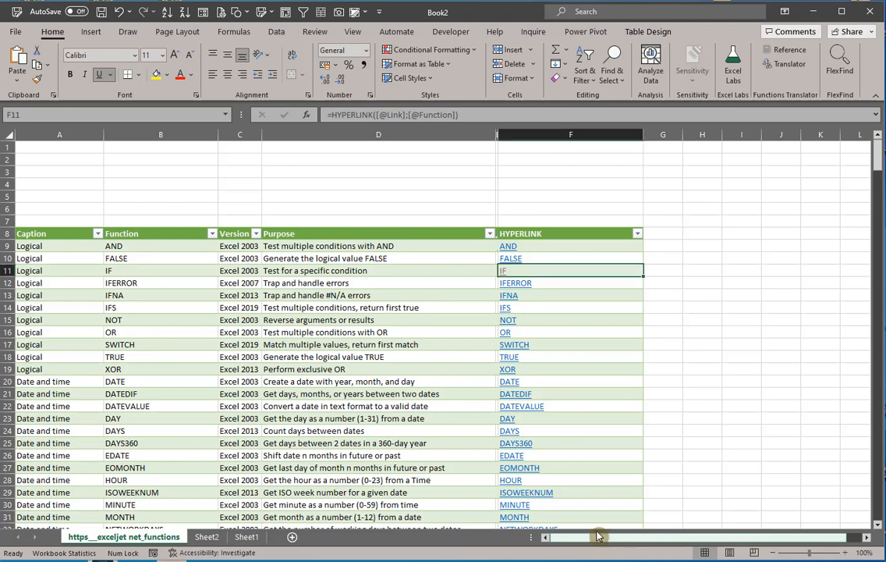
Step: Insert slicers for the table's Caption and Version fields
click(146, 279)
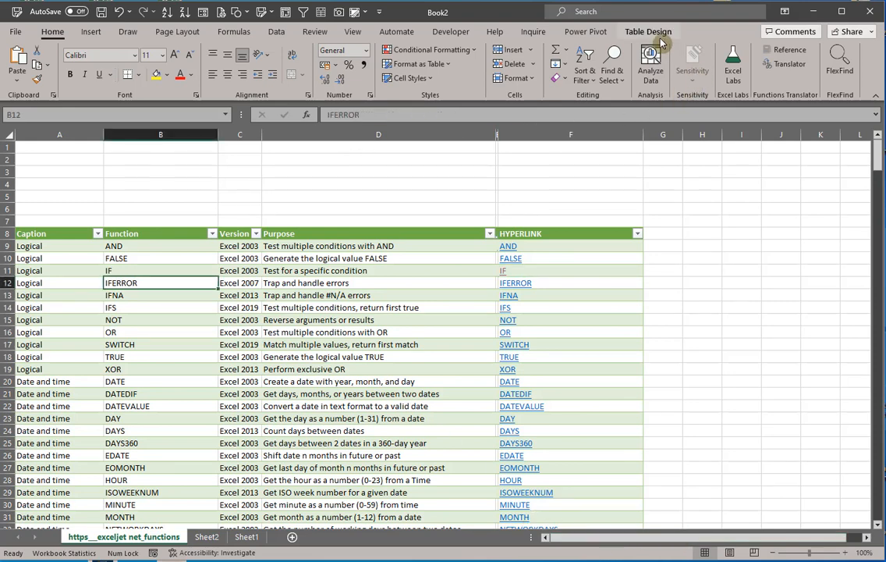
click(657, 36)
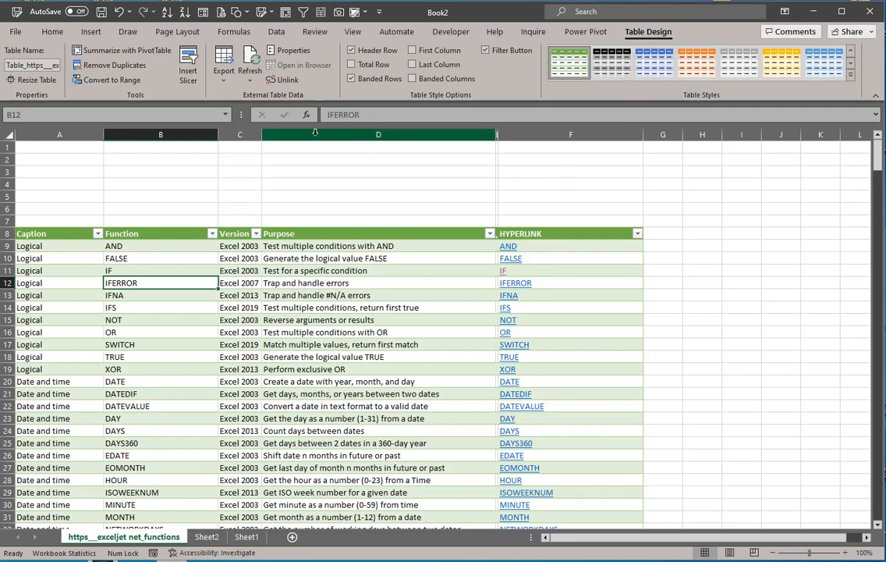
click(187, 75)
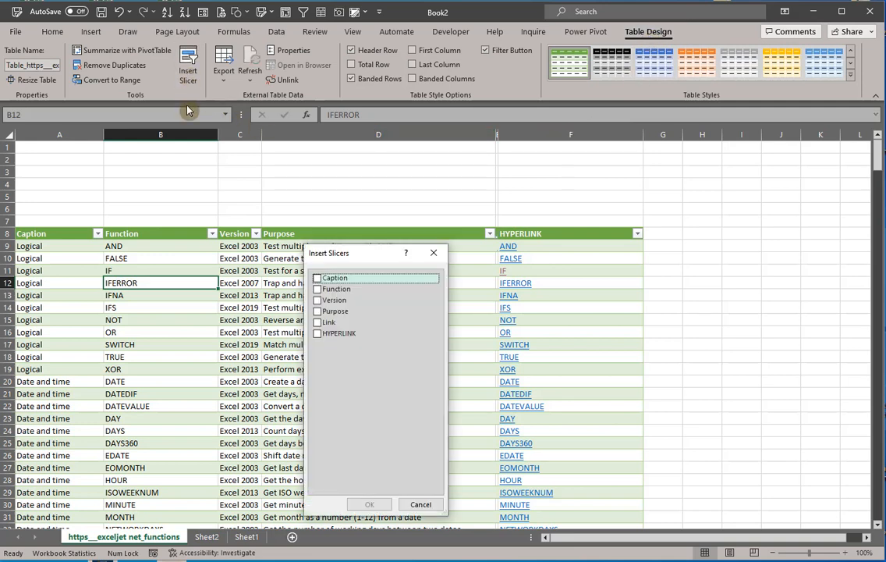
click(317, 279)
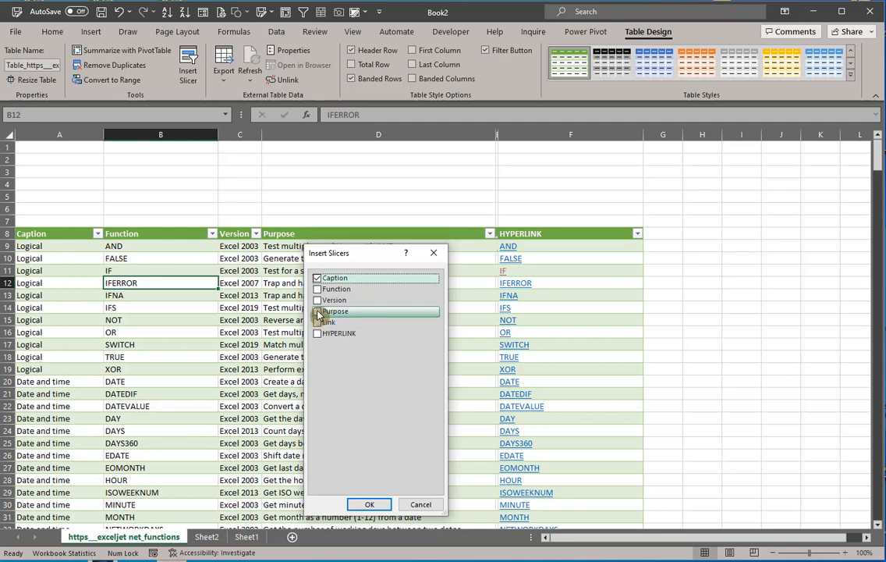
click(317, 301)
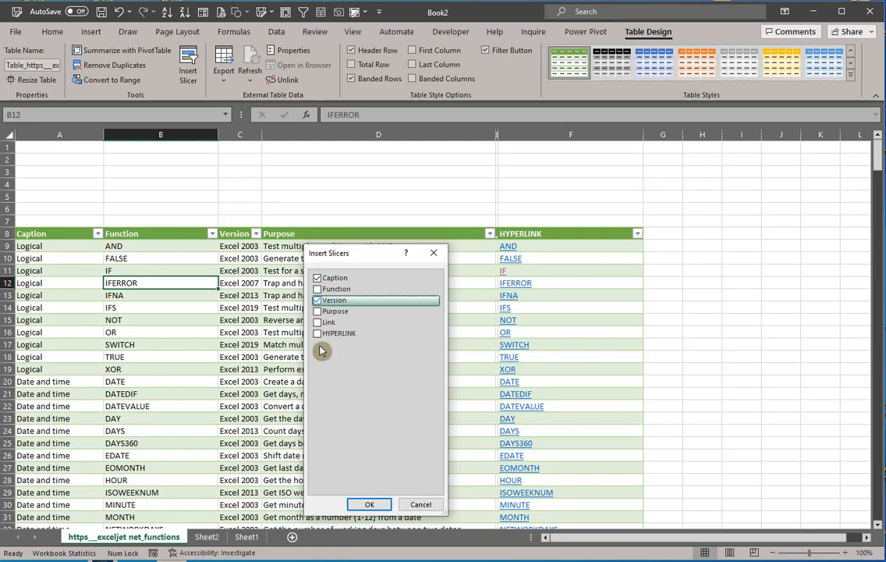
click(369, 506)
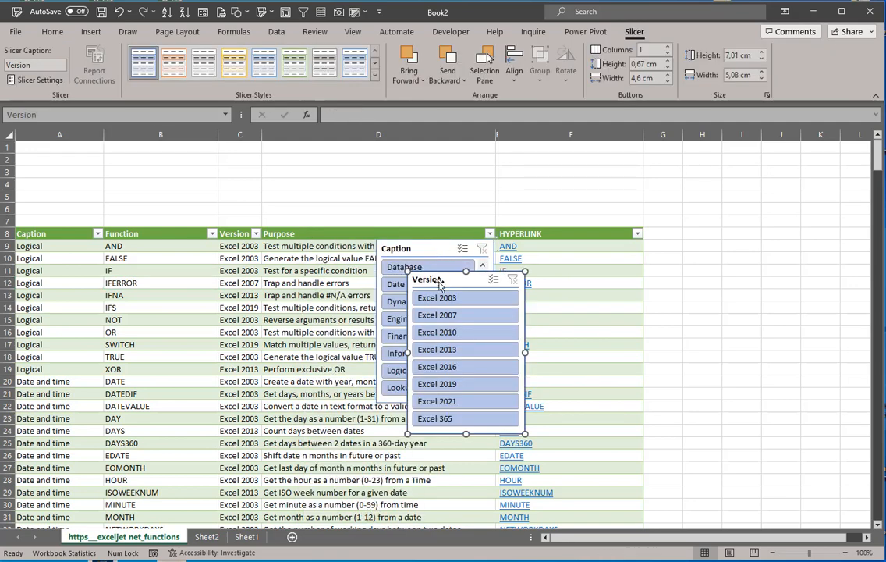
Step: Set the Version slicer to 5 columns, resize it to about 12.22 by 3.02 cm, and place it above the Caption and Function columns
drag(440, 281, 555, 166)
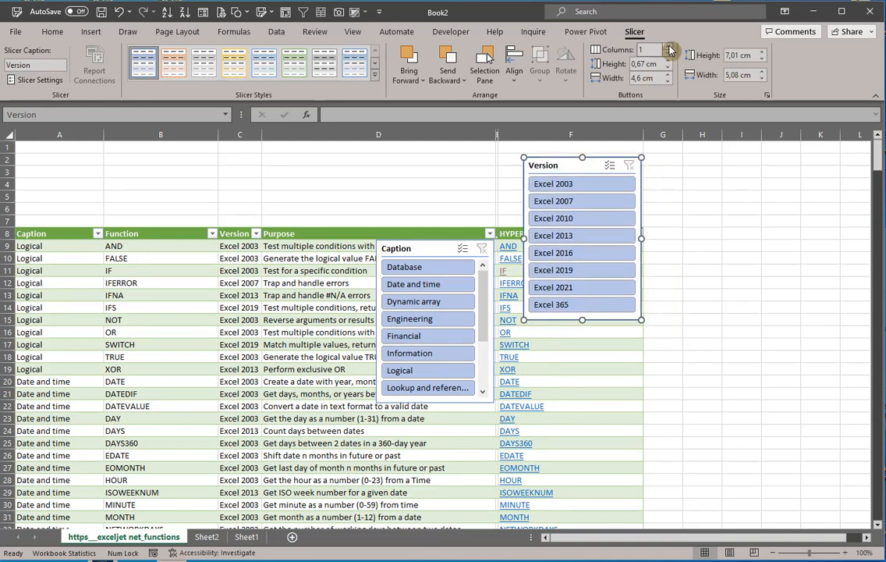
click(669, 50)
click(669, 49)
click(669, 49)
click(669, 49)
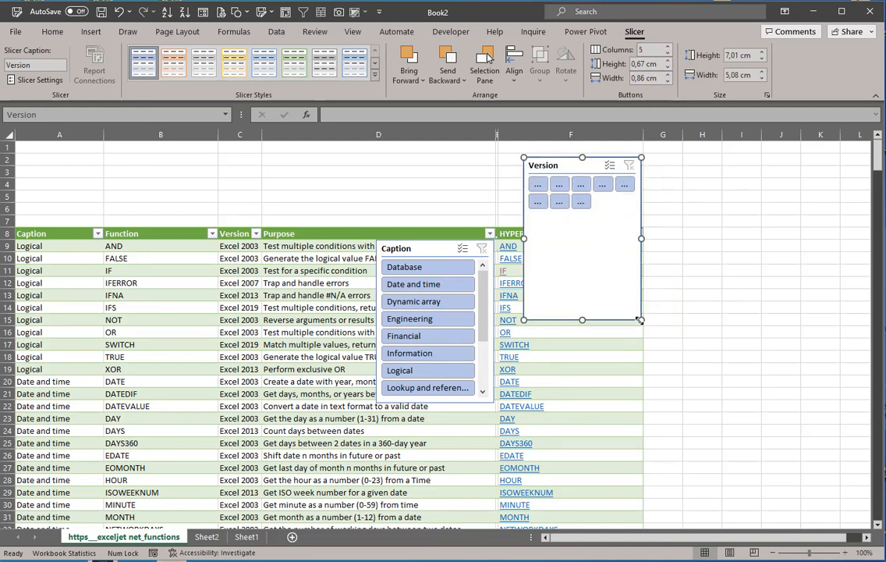
drag(640, 320, 785, 227)
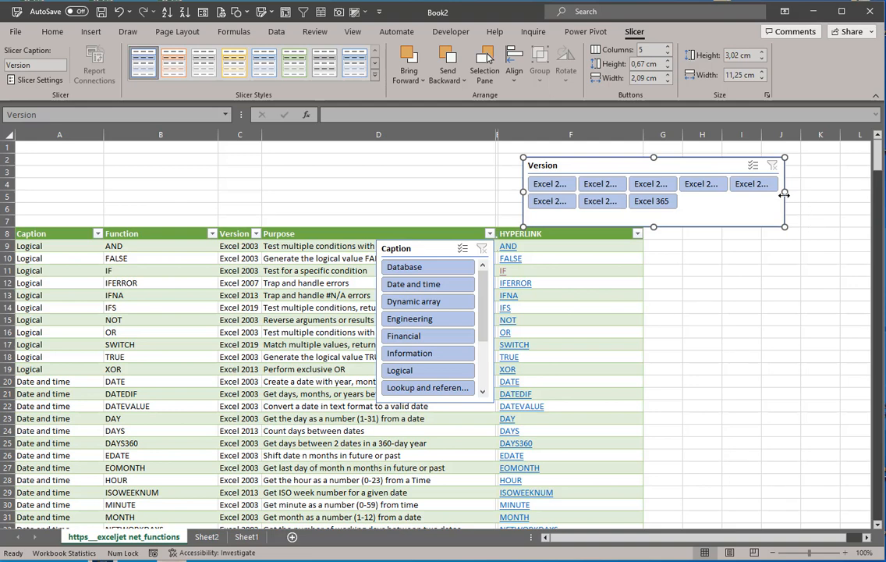
drag(785, 191, 809, 190)
drag(733, 164, 239, 152)
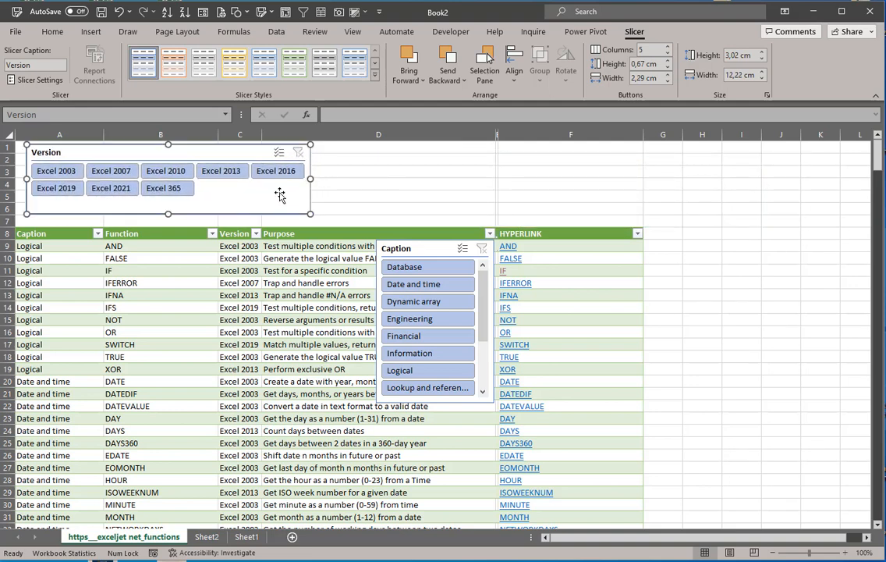
Step: Resize the Caption slicer to about 18.26 by 3.28 cm with 5 columns and place it beside the Version slicer above the table
drag(425, 248, 394, 157)
drag(437, 312, 741, 223)
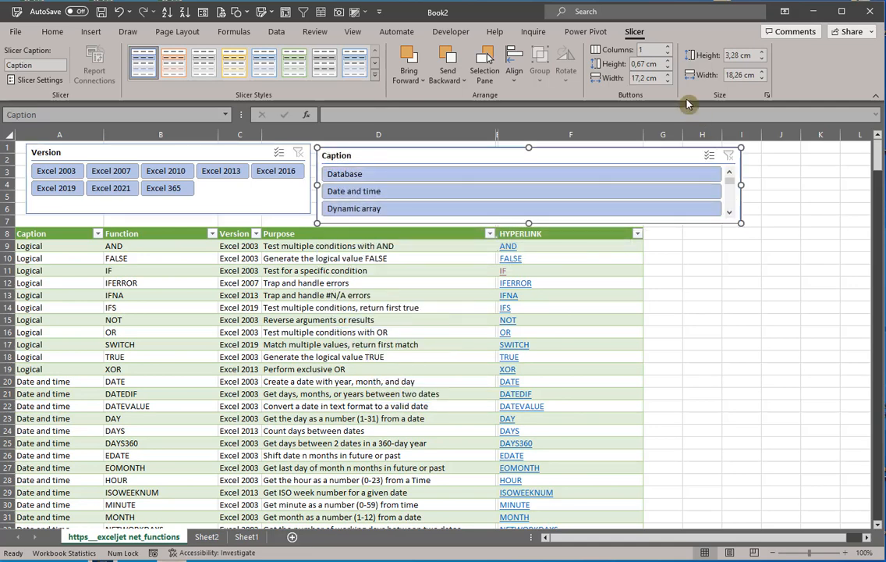
click(667, 47)
click(667, 47)
click(668, 47)
click(668, 48)
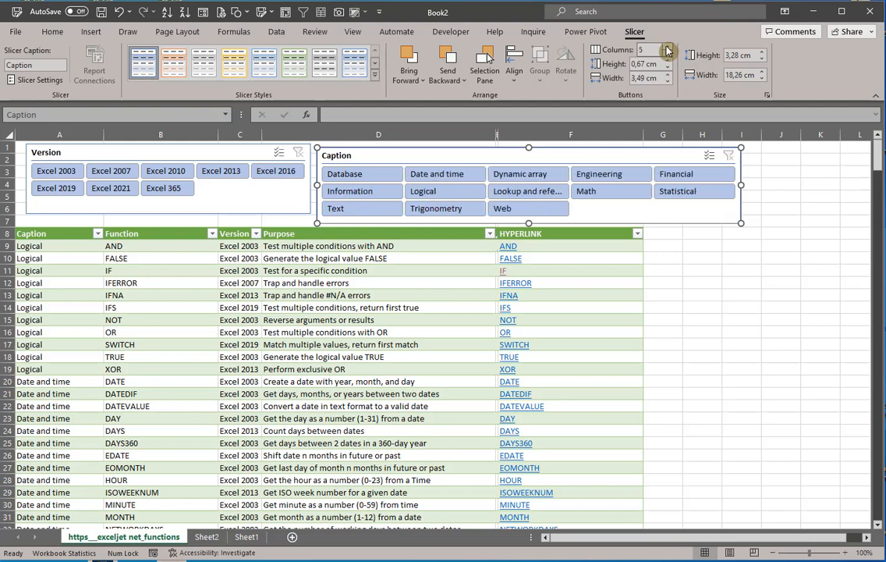
click(733, 293)
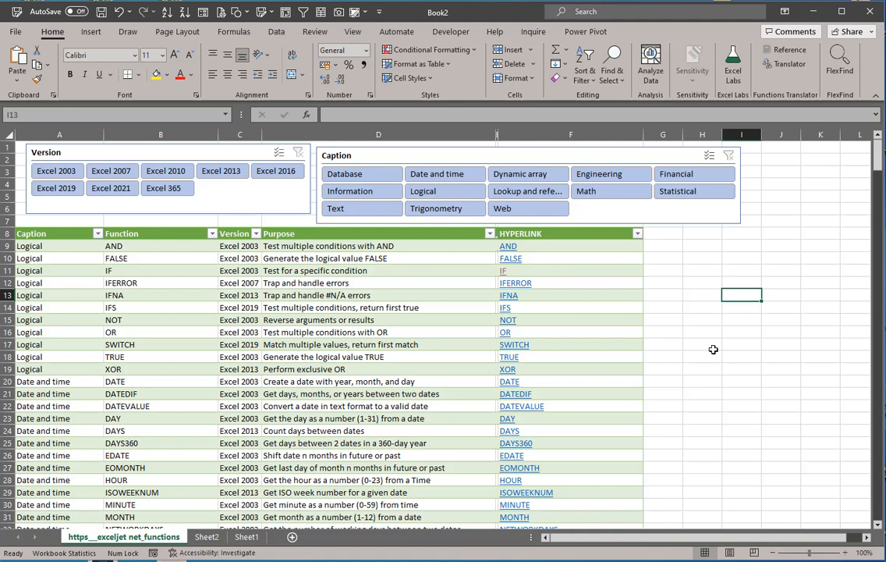
drag(654, 154, 747, 142)
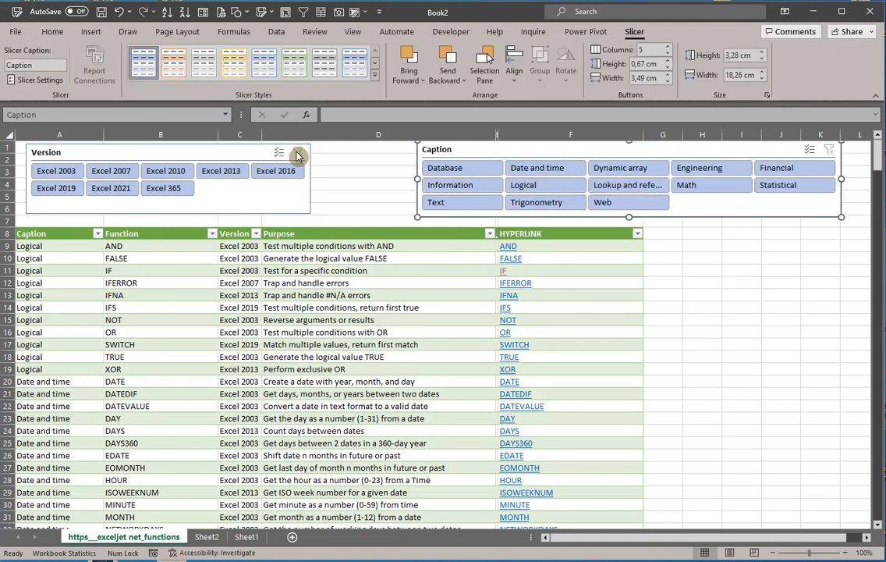
drag(461, 150, 375, 150)
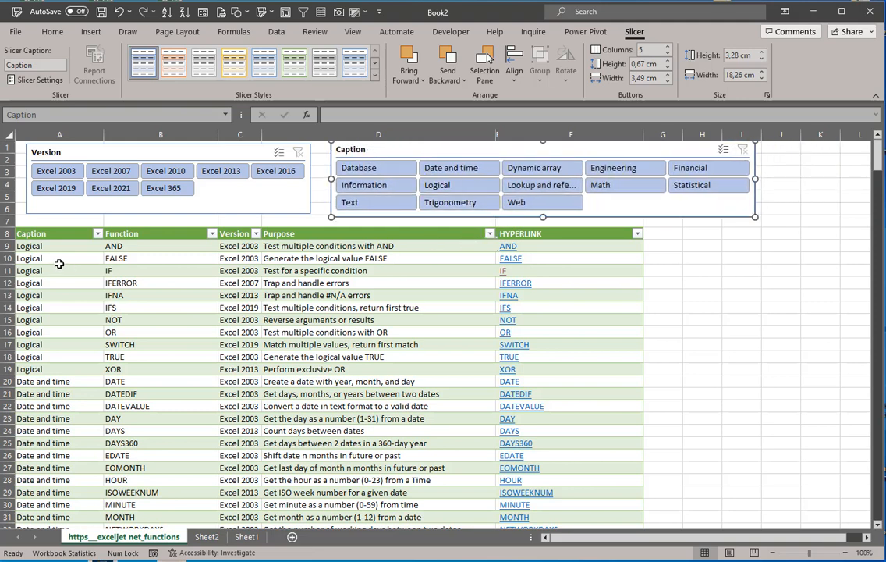
Step: Insert two blank rows at row 7, between the slicers and the table
click(5, 221)
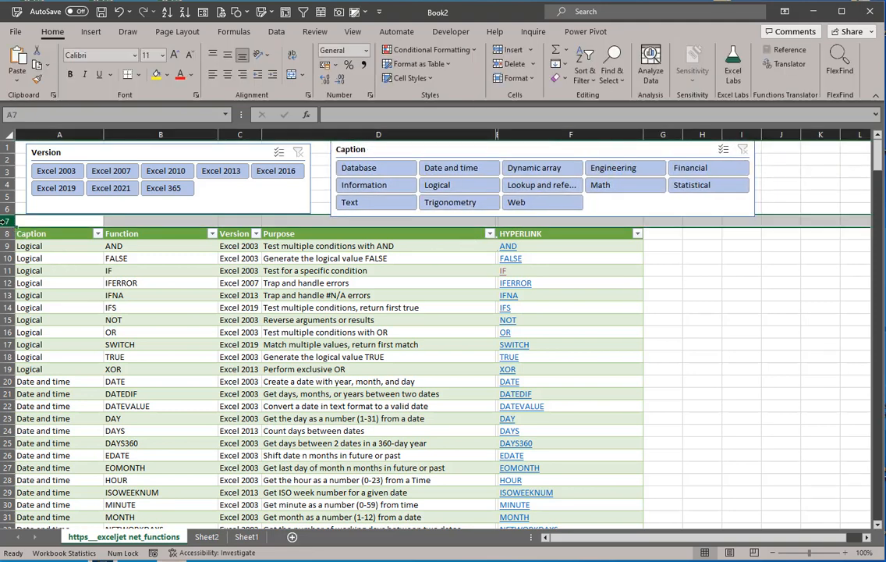
key(ctrl+shift+plus)
key(ctrl+shift+plus)
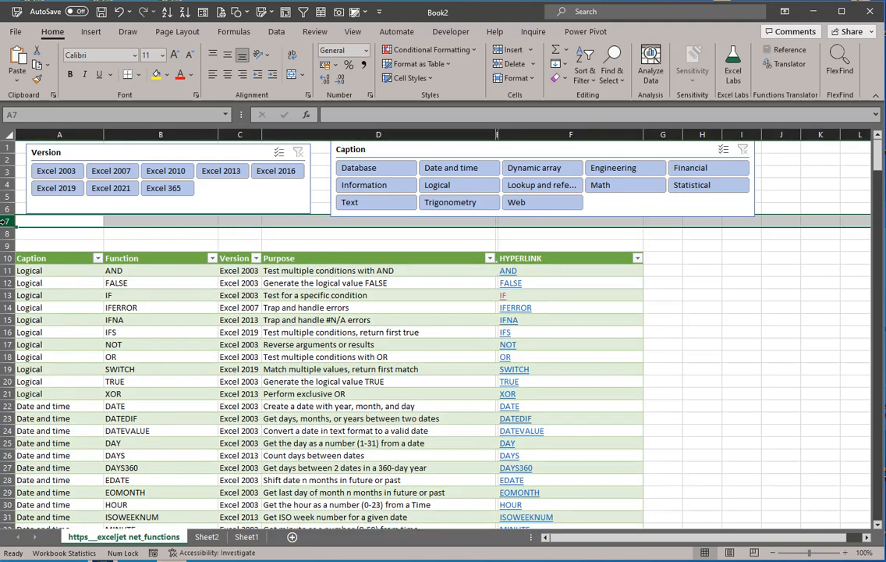
Step: Label cell A8 above the table with "nr of functions:"
click(78, 233)
text(n)
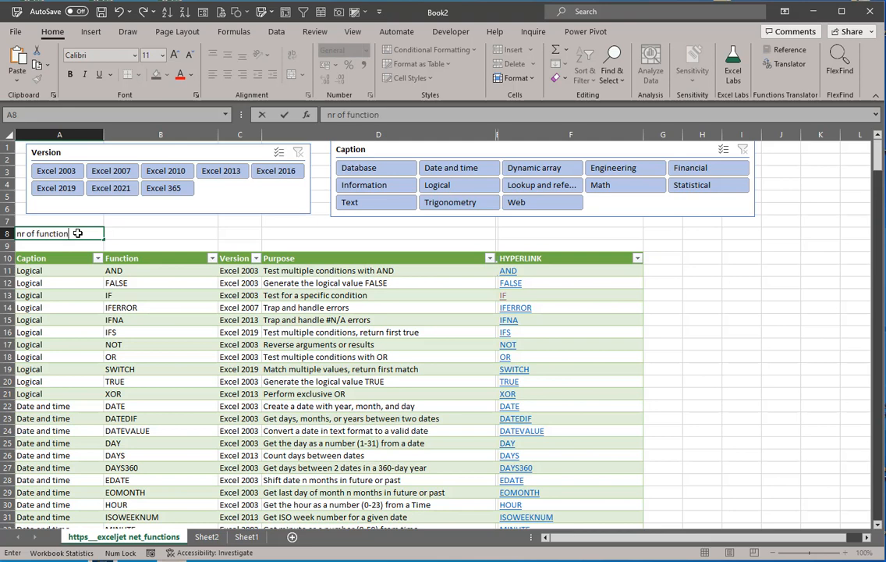
text(r of rucntions)
key(Tab)
Step: Count the visible table rows in B8 with =SUBTOTAL(3;Table_https___exceljet_net_functions[Version])
text(=subt)
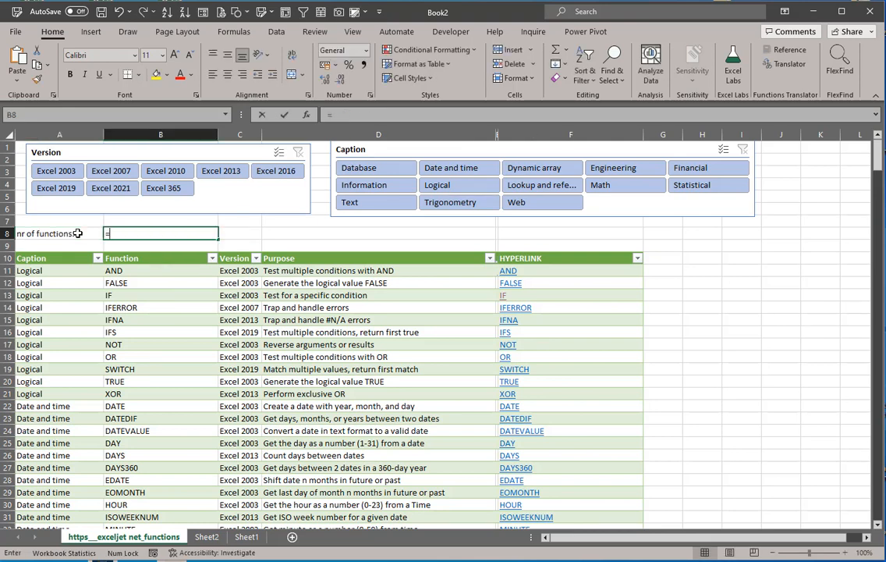
key(Tab)
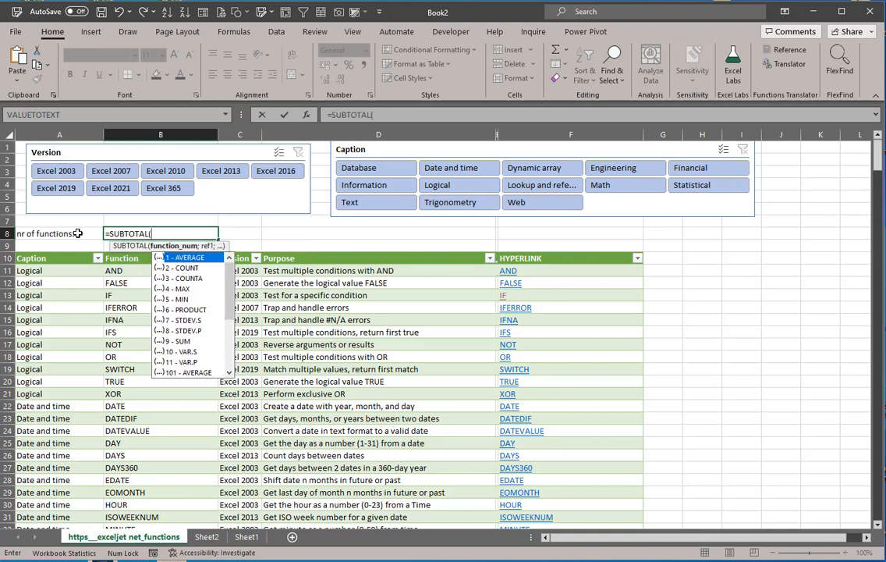
key(Down)
key(Down)
key(Tab)
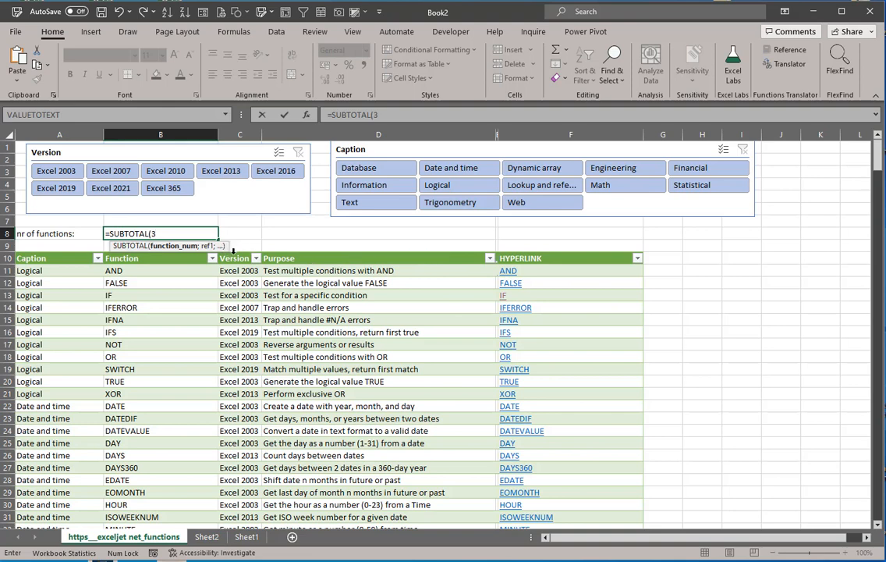
key(Return)
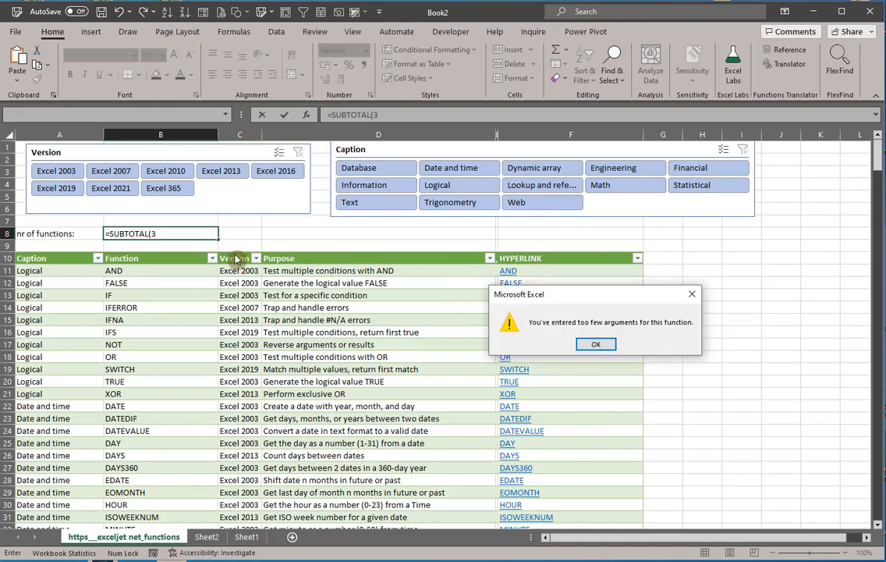
click(587, 342)
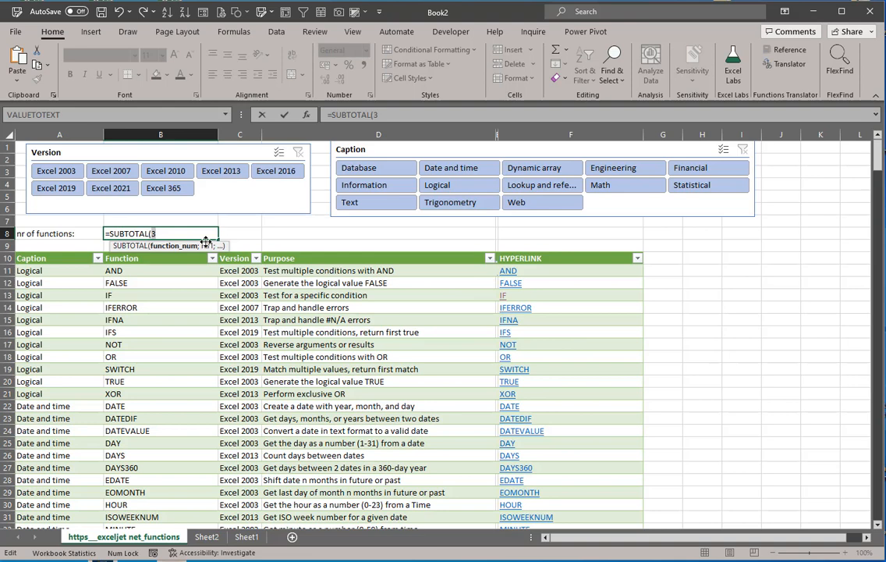
text(;)
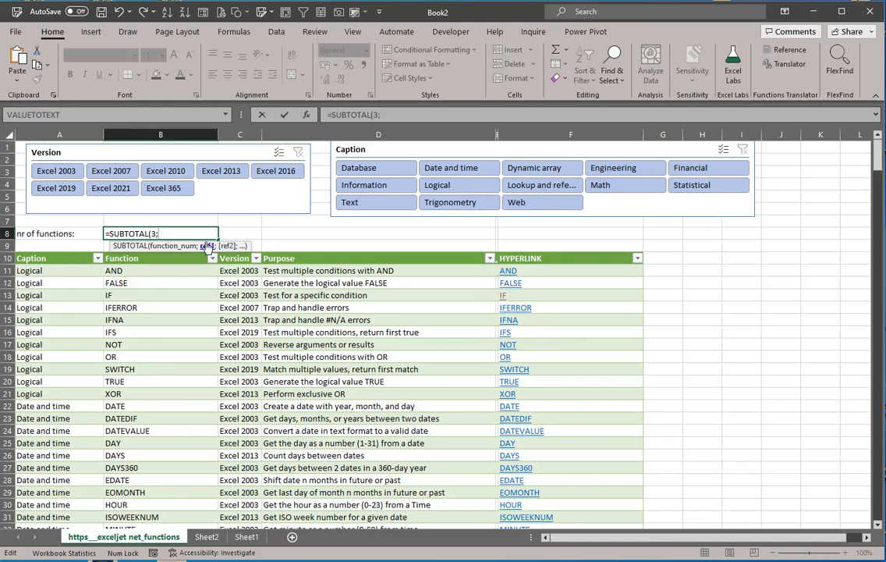
click(231, 252)
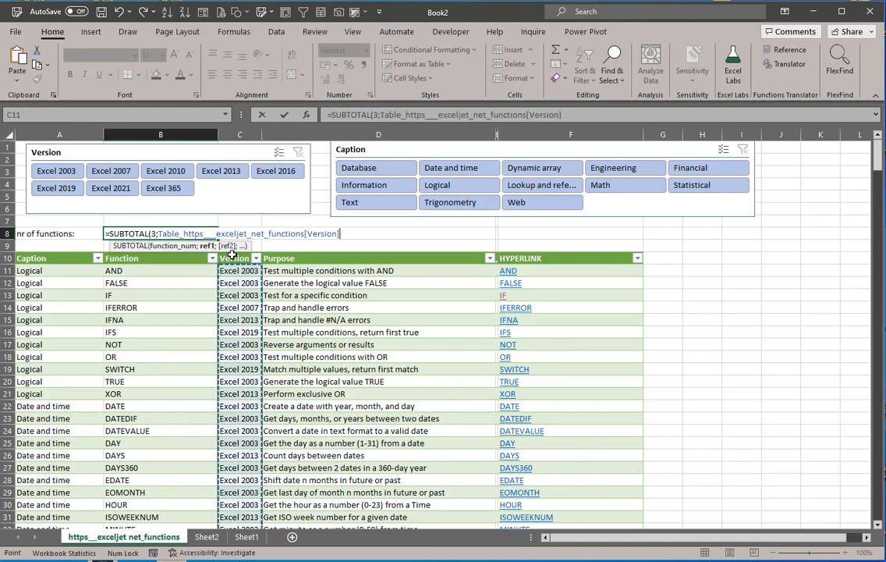
text())
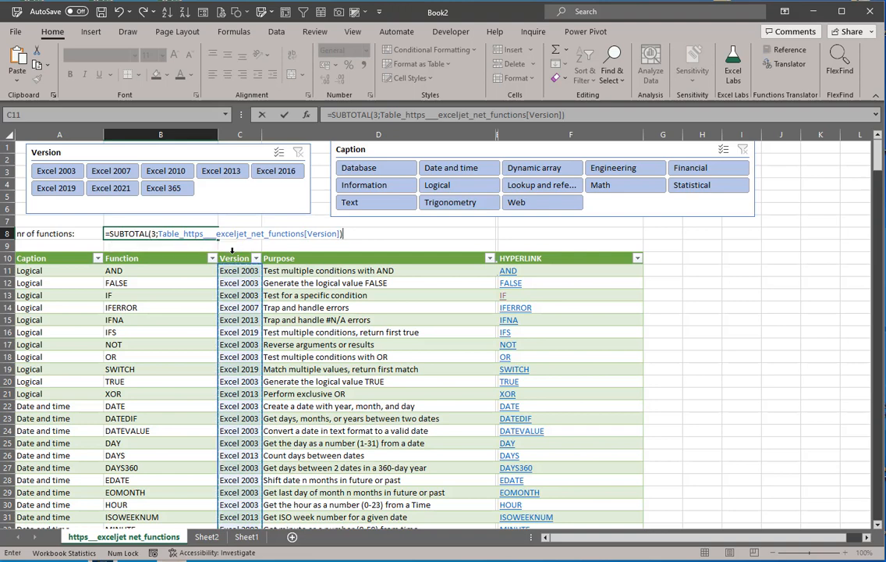
key(Return)
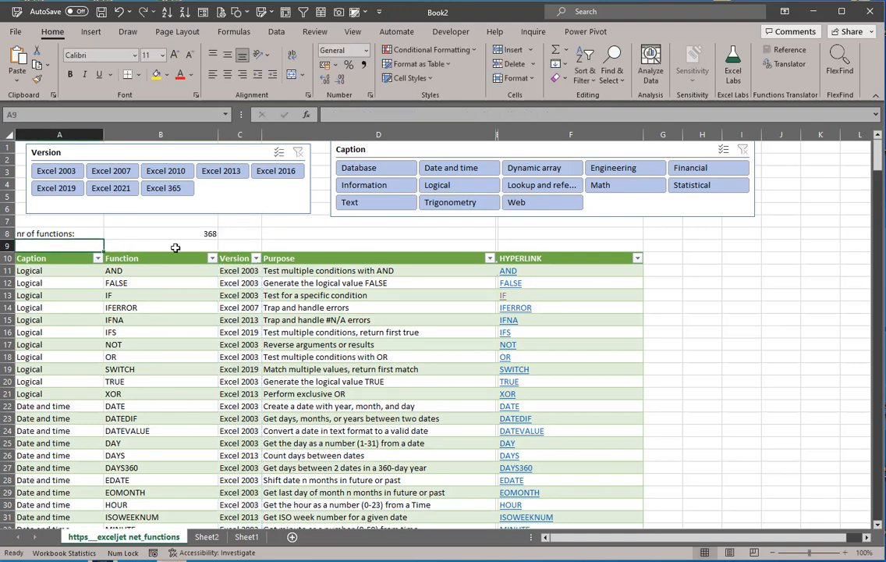
Step: Increase the font size of the function count in B8 to 14
click(183, 231)
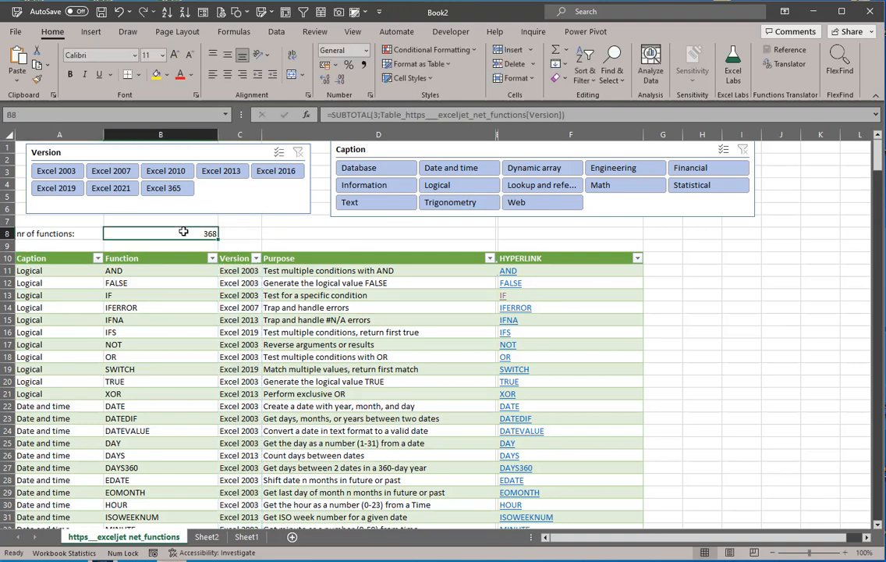
click(172, 57)
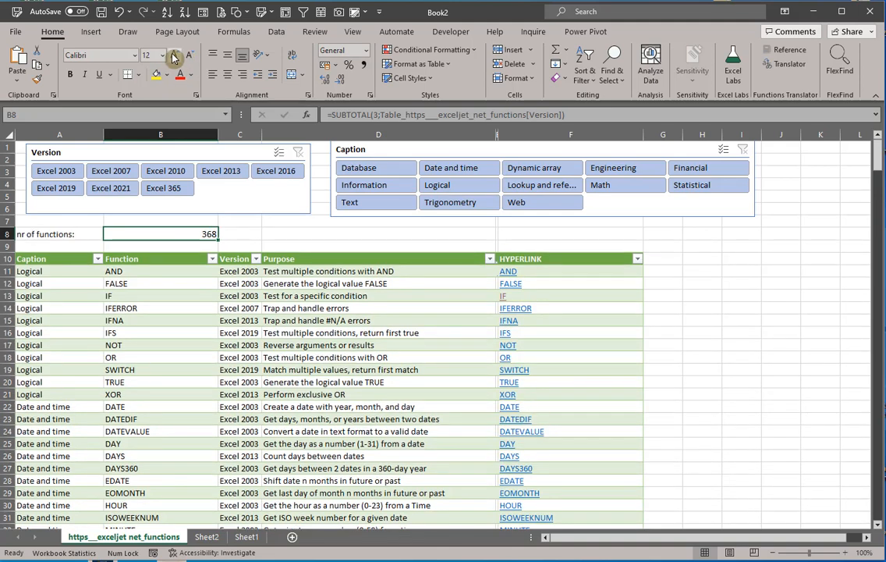
click(174, 56)
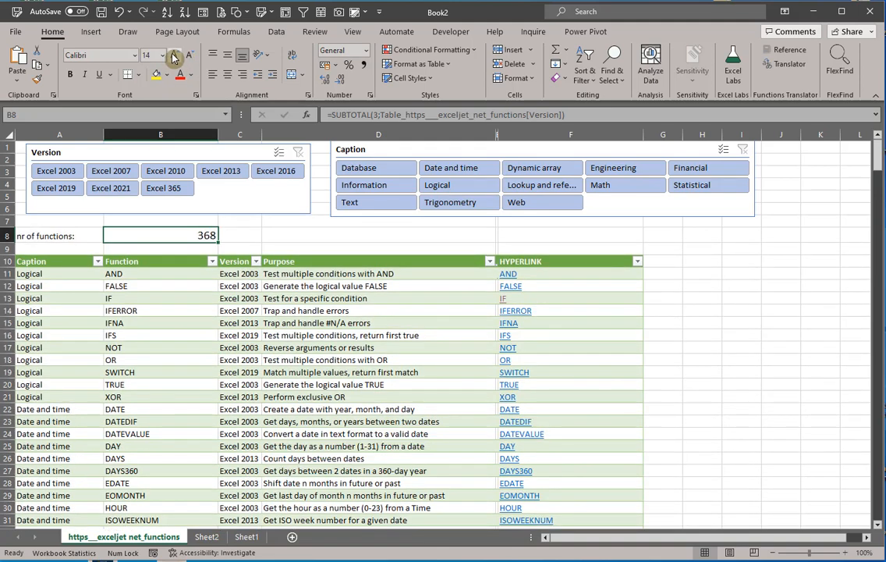
Step: Filter the table by version Excel 2003, switch to Excel 365, and narrow it to the Dynamic array caption using the slicers
click(45, 171)
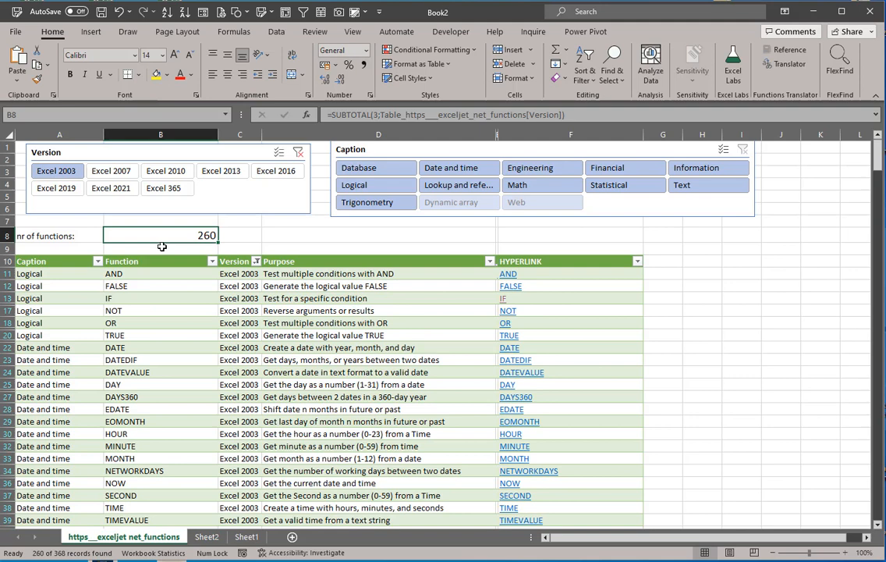
click(179, 190)
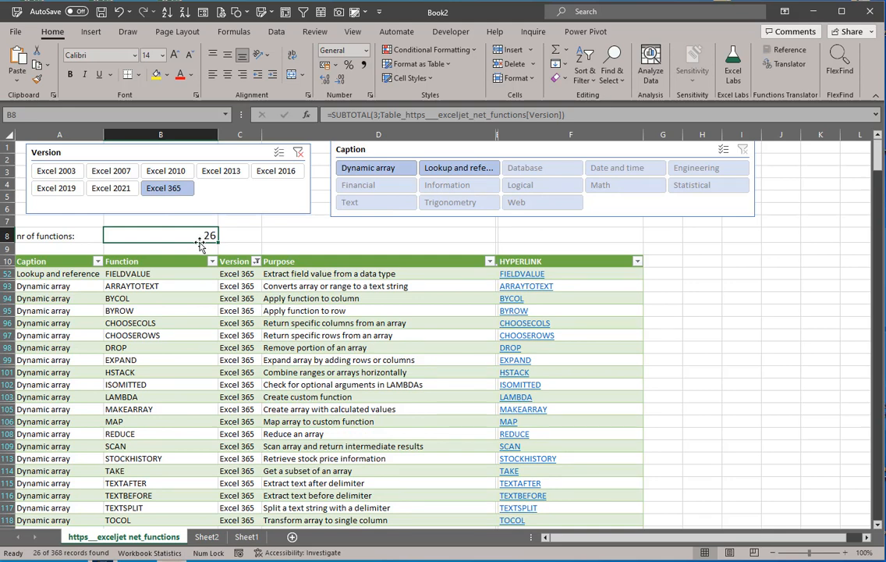
click(360, 179)
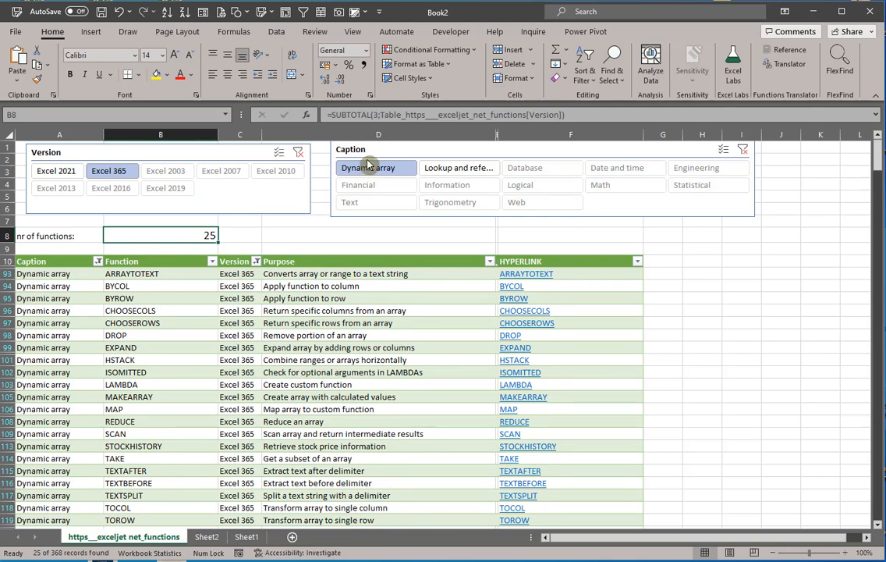
click(165, 297)
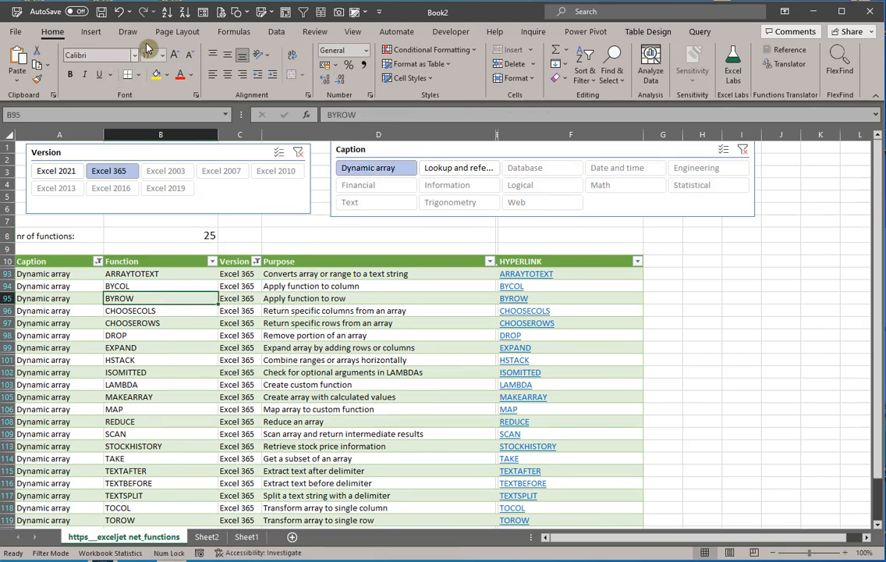